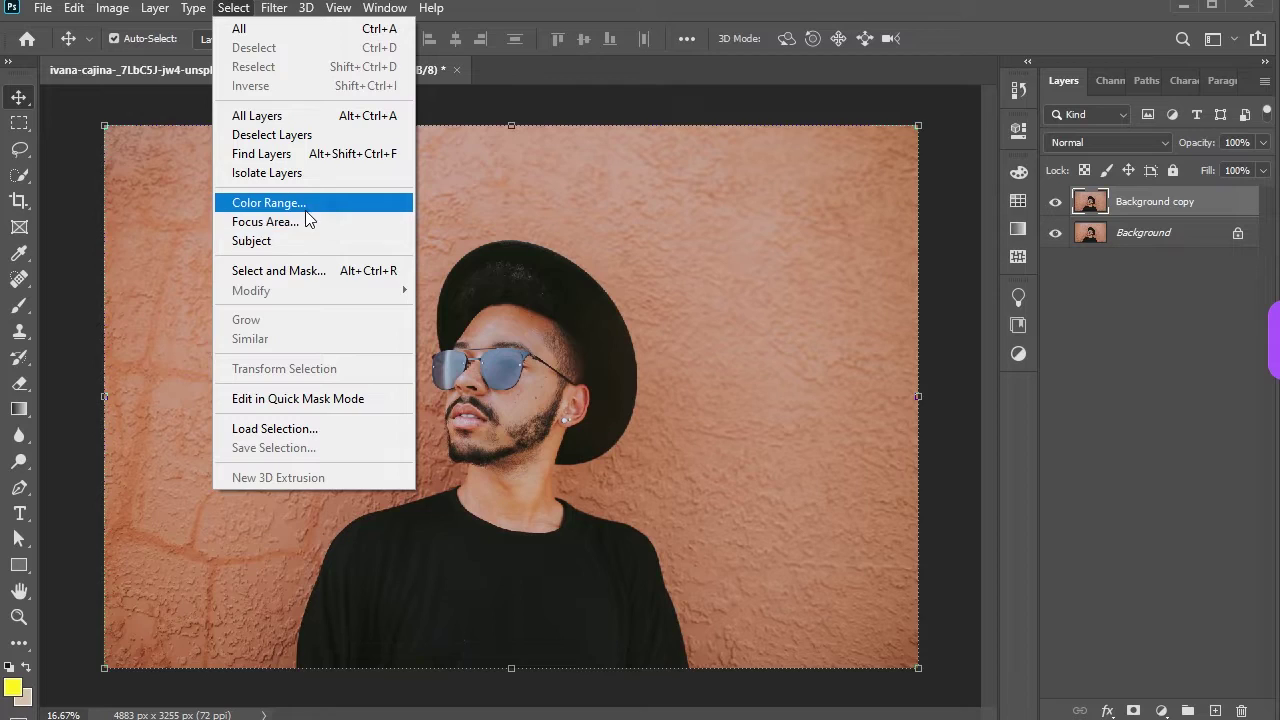
Step: Select the man with Select Subject and add a Solid Color fill layer in yellow ffef00 limited to that selection
click(304, 237)
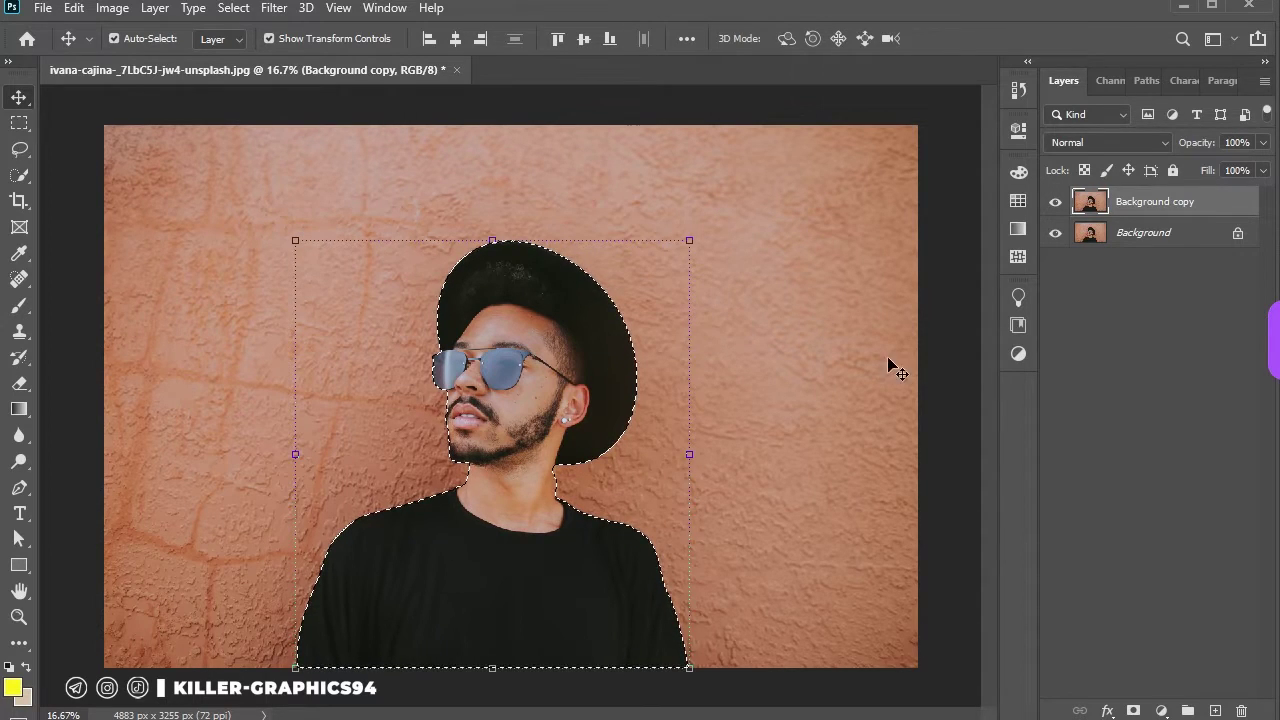
click(1161, 711)
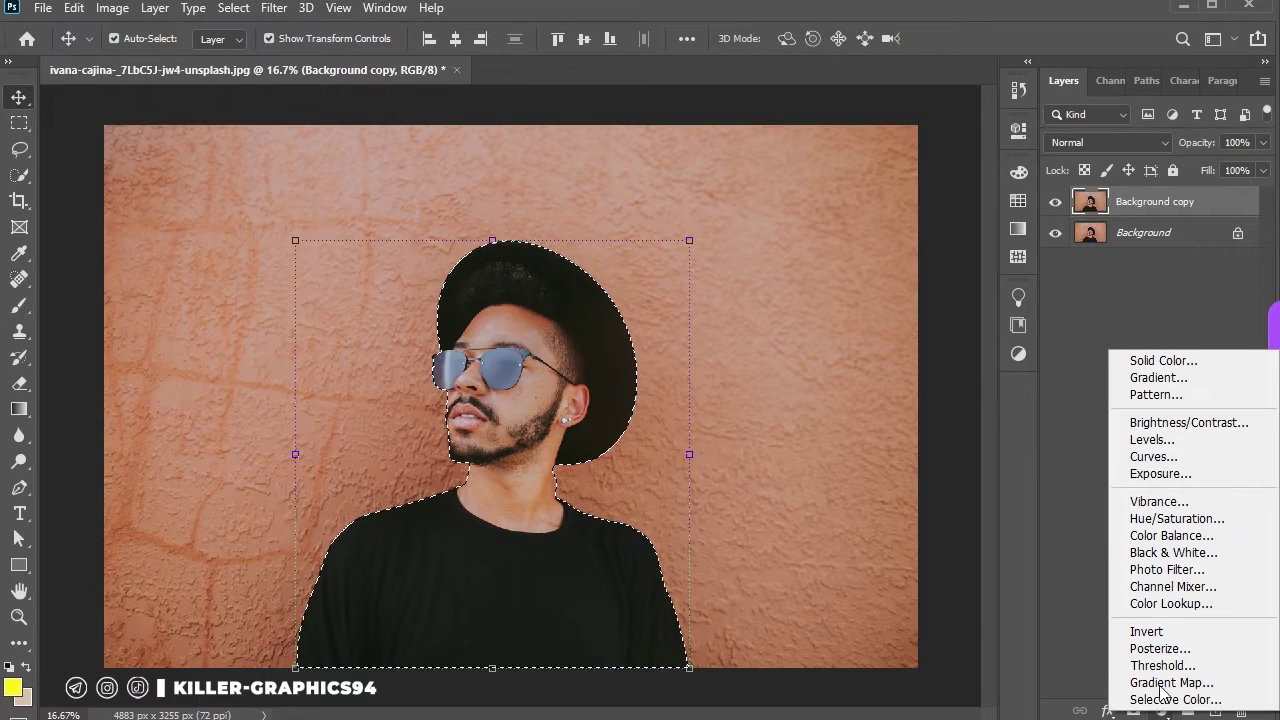
click(1179, 361)
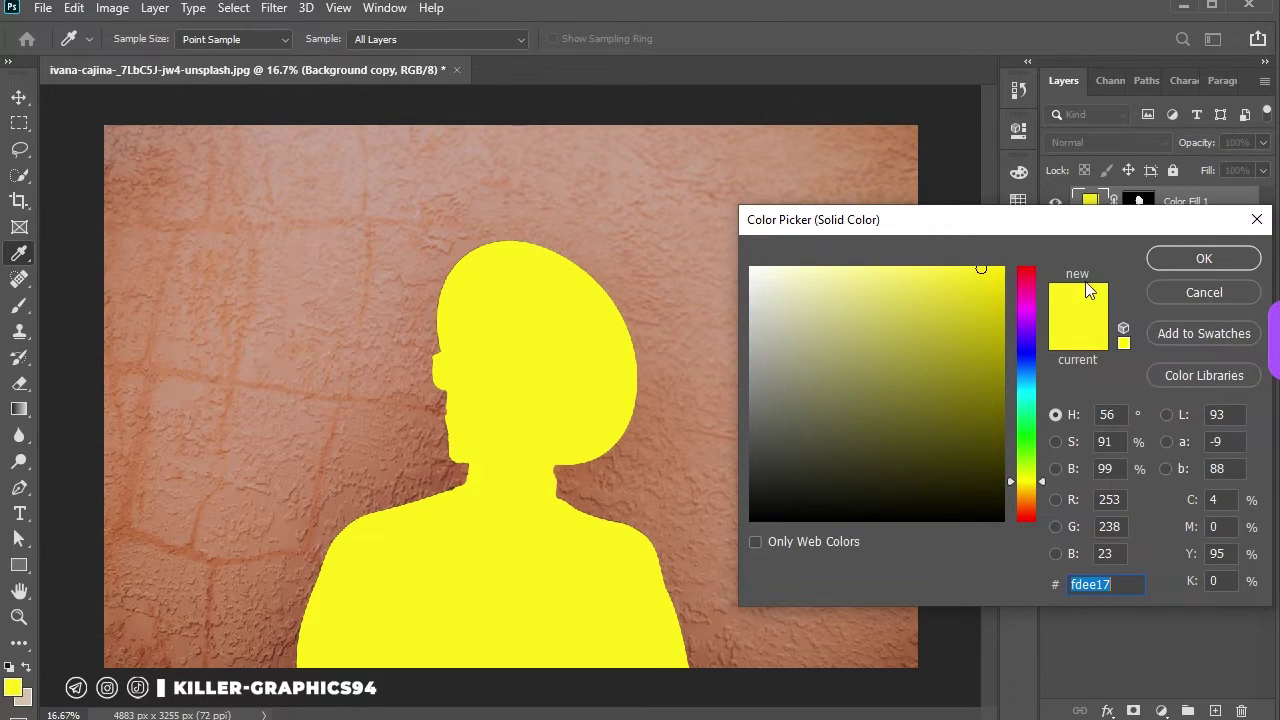
drag(998, 270, 1010, 266)
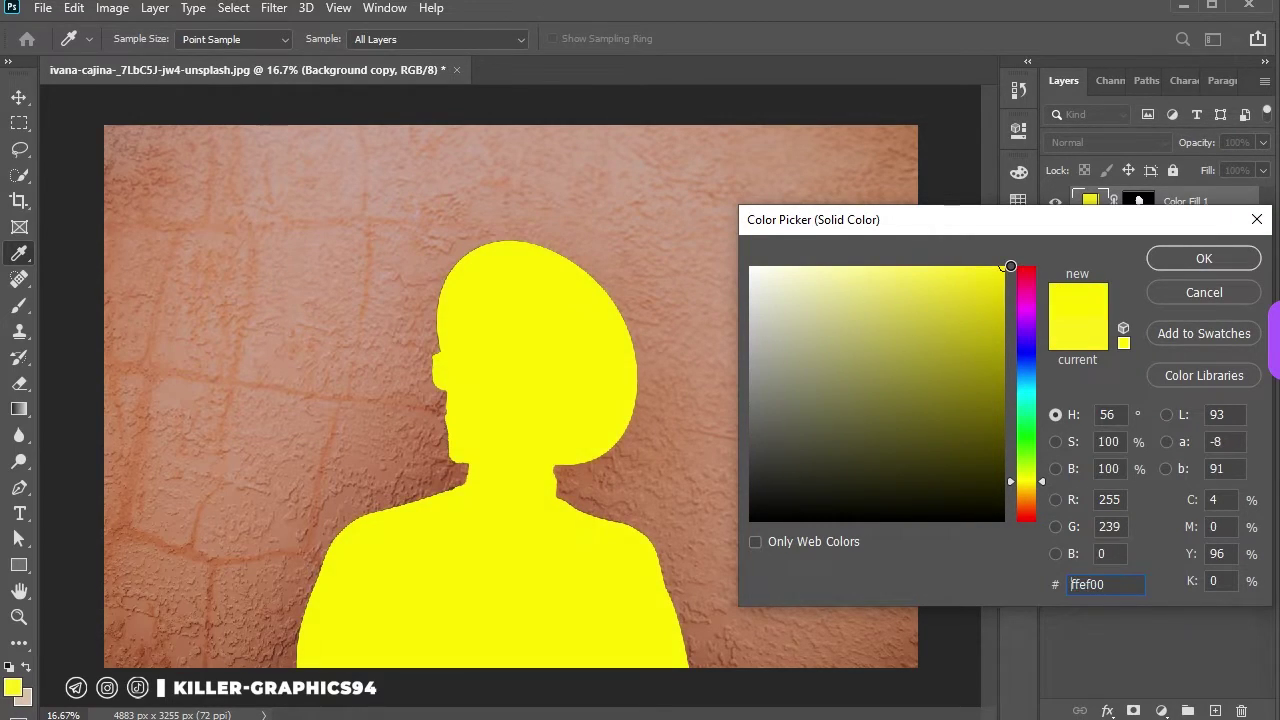
click(1191, 263)
key(v)
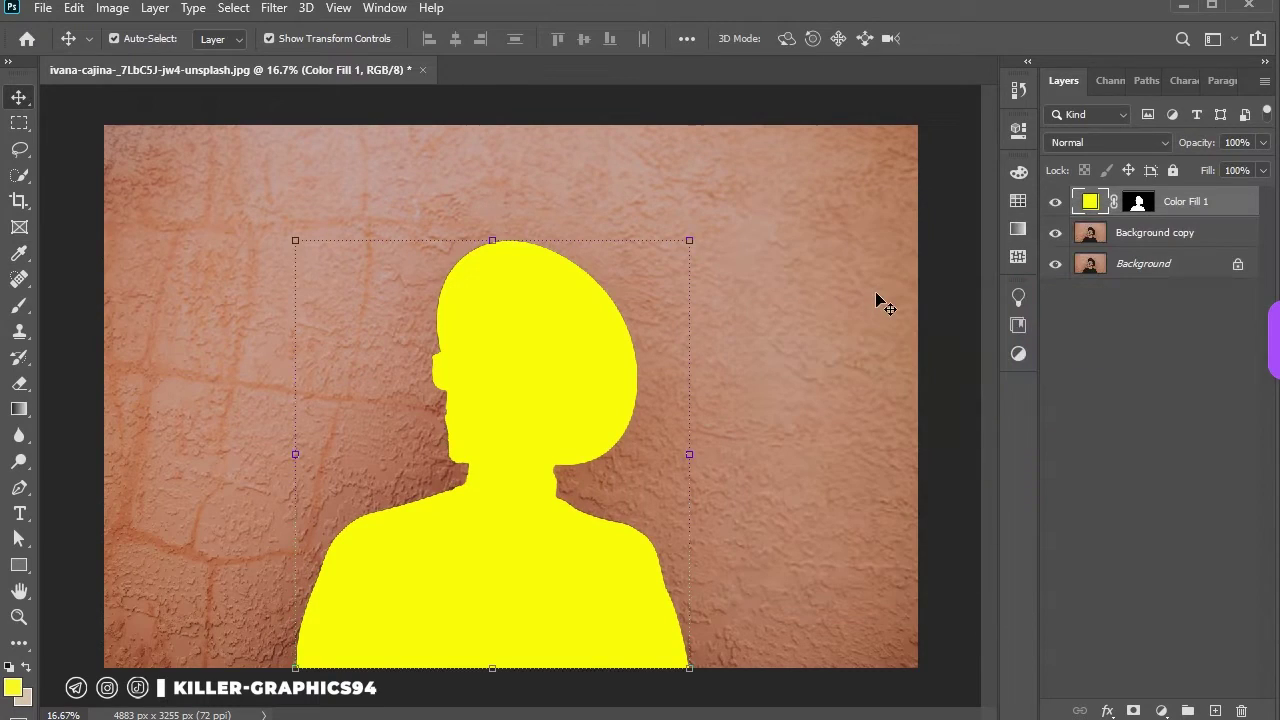
Step: Invert the yellow fill layer's mask so it covers the wall, and set the layer's blend mode to Multiply
click(1138, 203)
key(i)
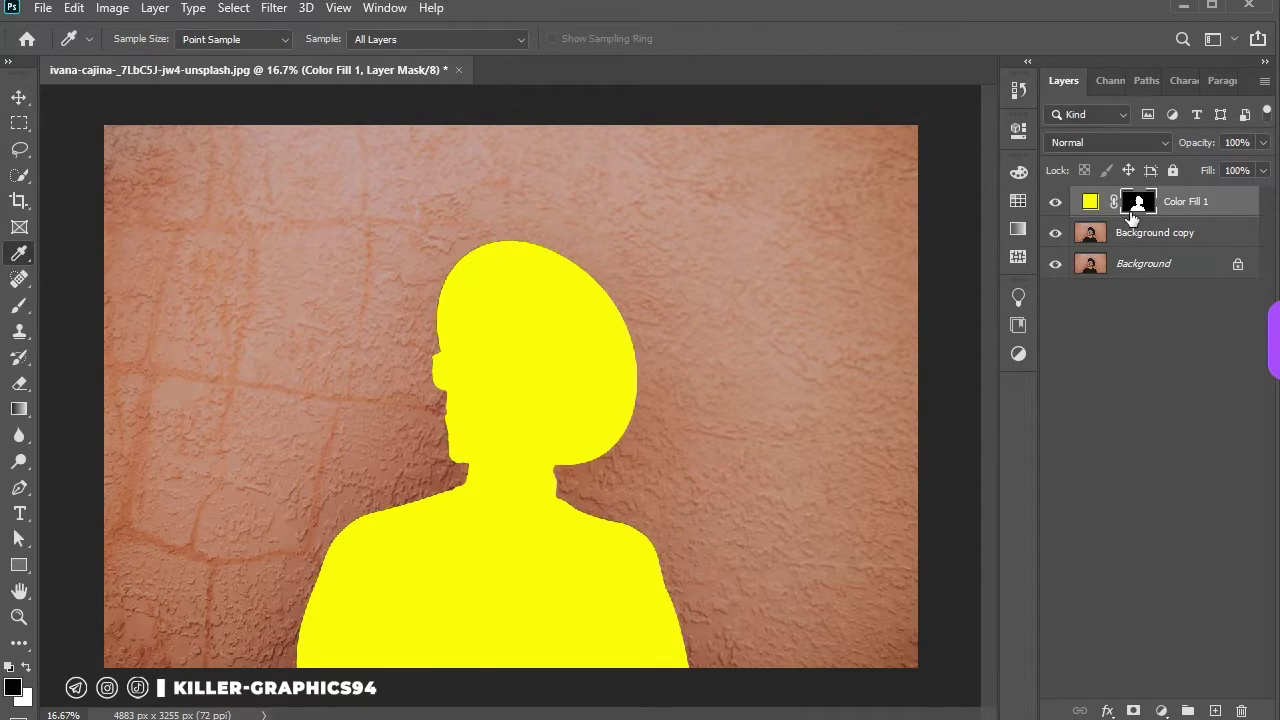
key(ctrl+i)
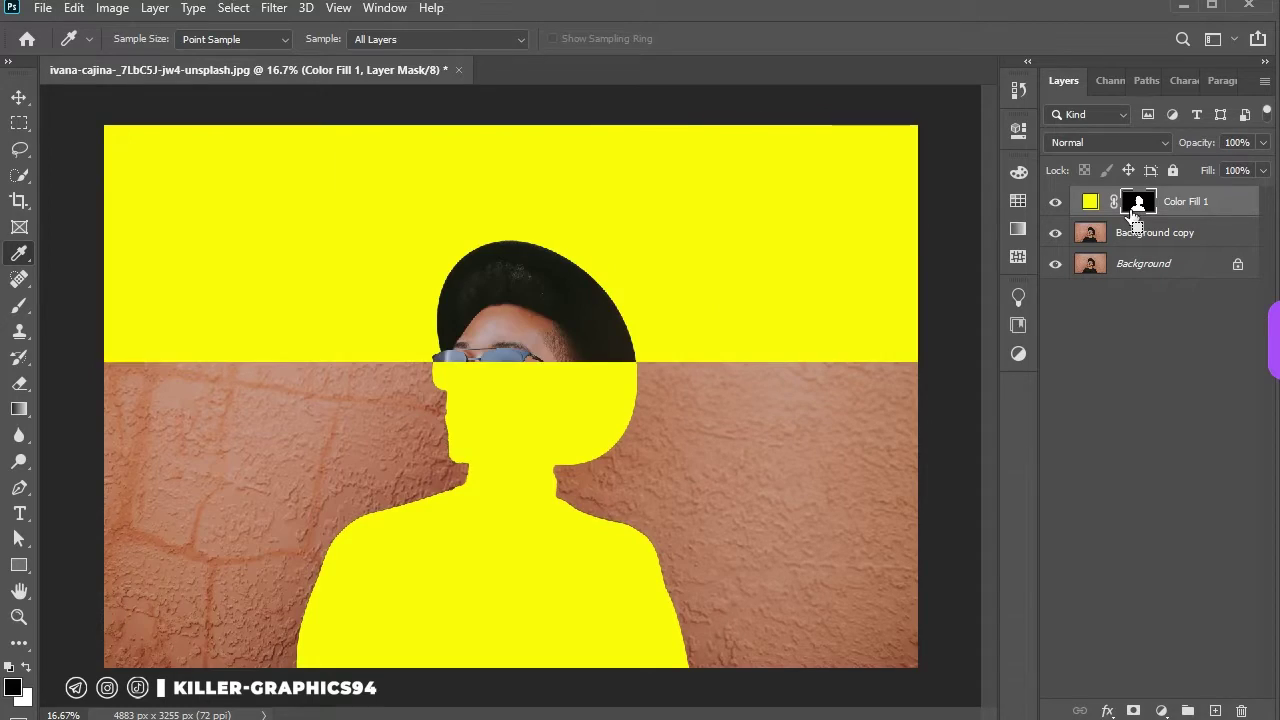
click(1100, 144)
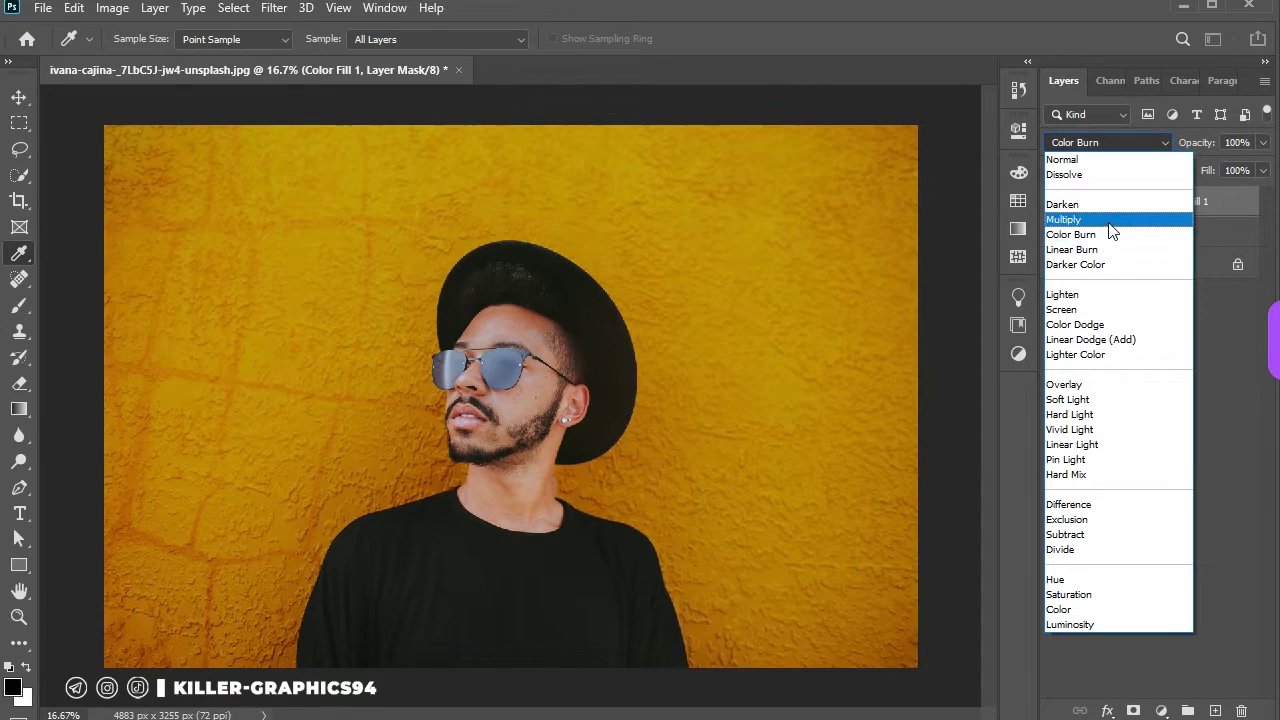
click(1110, 220)
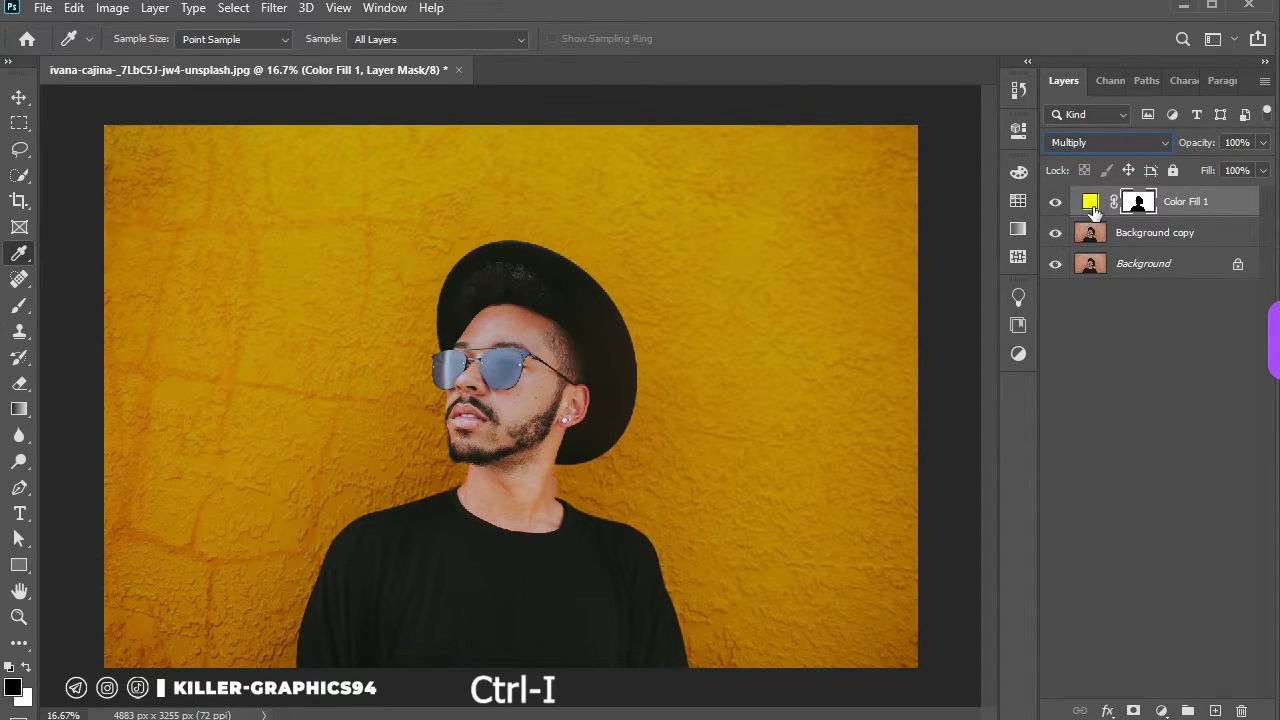
click(1091, 204)
double_click(1091, 203)
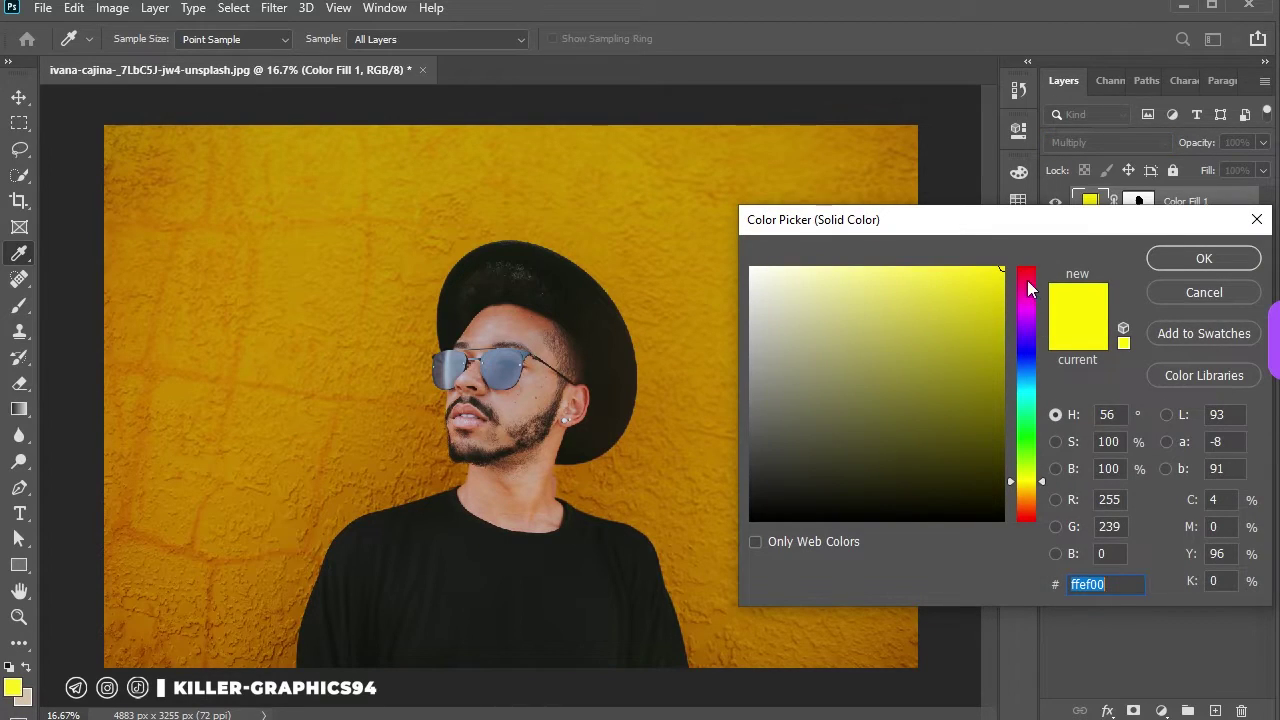
drag(1030, 276, 1033, 494)
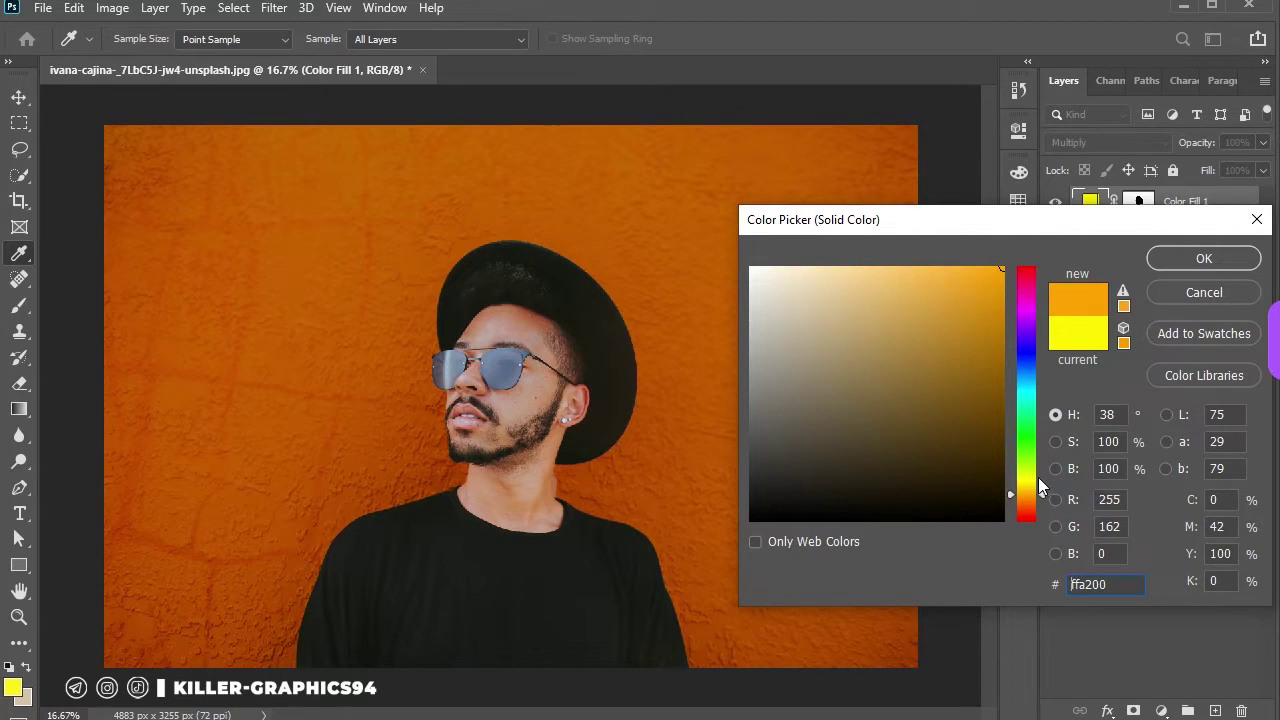
drag(1027, 503, 1046, 370)
click(1204, 292)
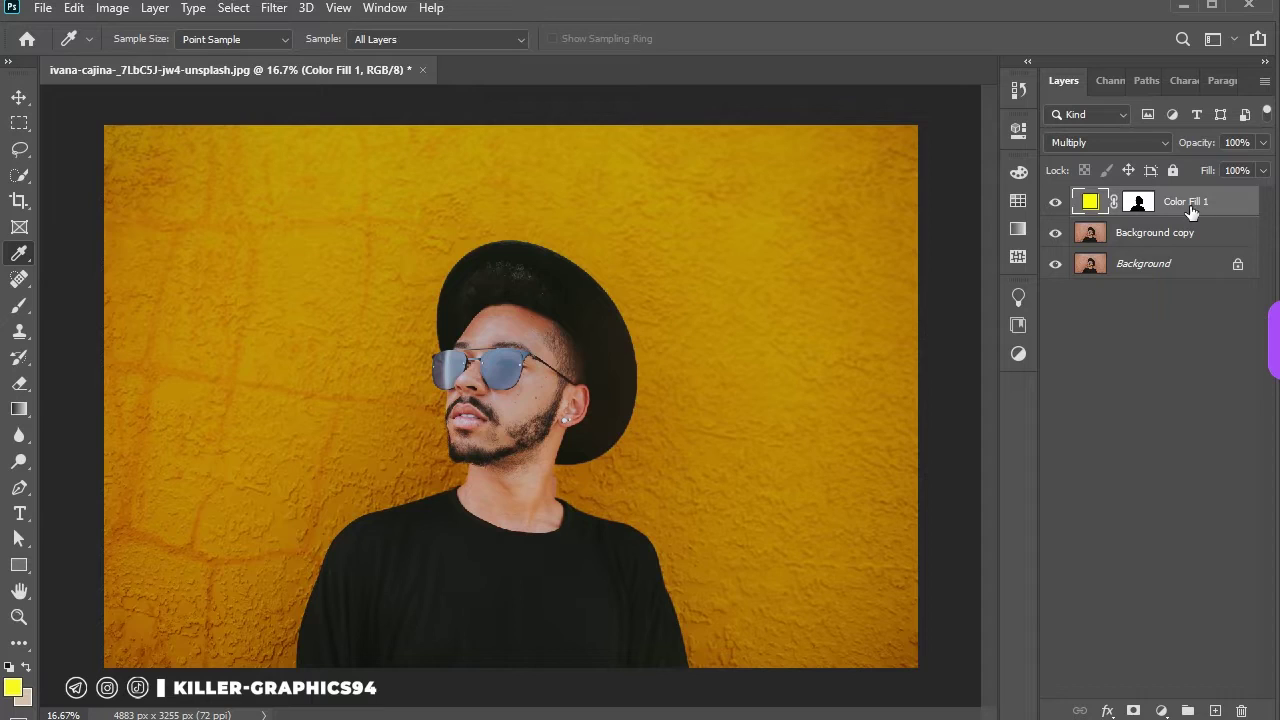
Step: Load the yellow fill layer's mask as a selection, make Background copy active, and expand the selection by 1 pixel
ctrl+click(1140, 202)
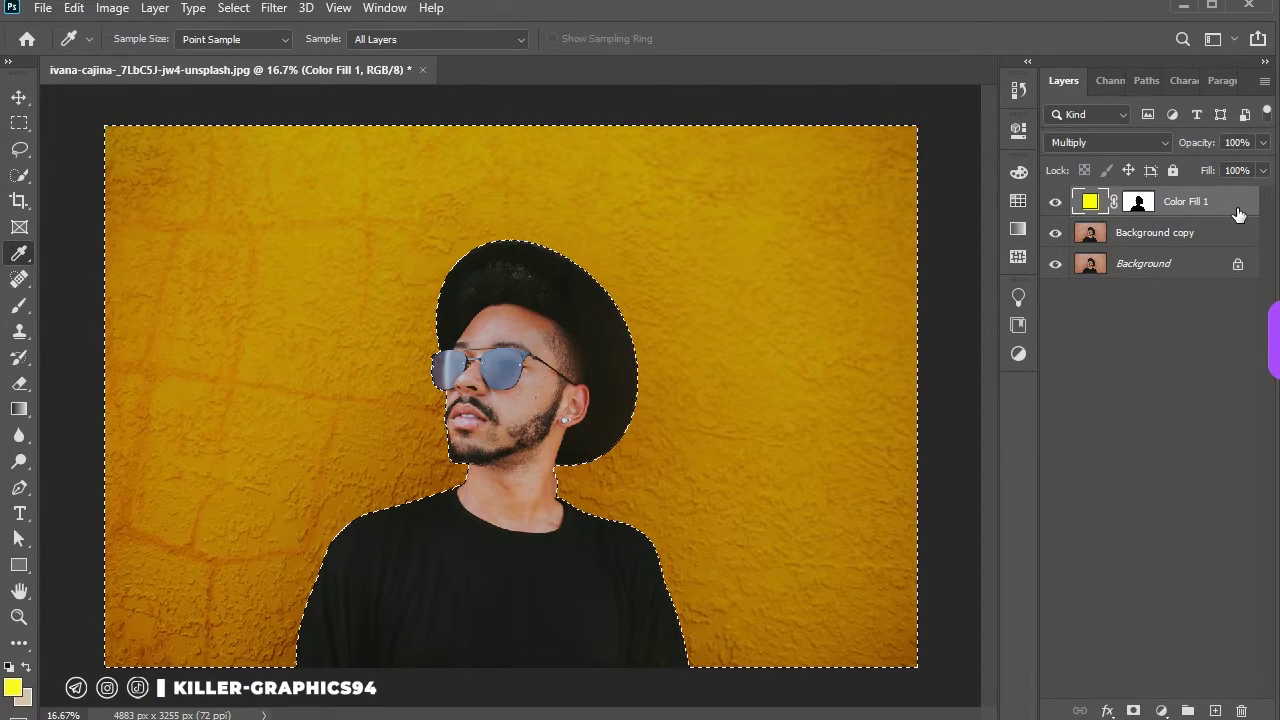
key(Delete)
key(Return)
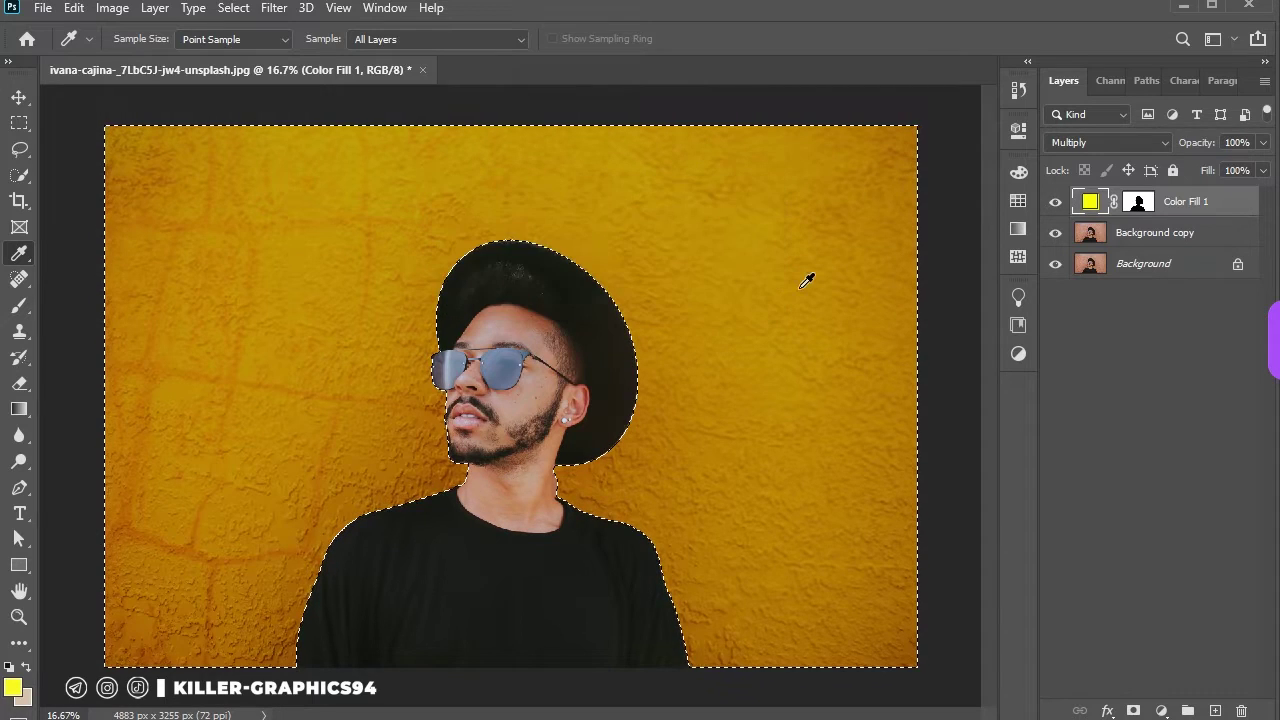
click(1200, 233)
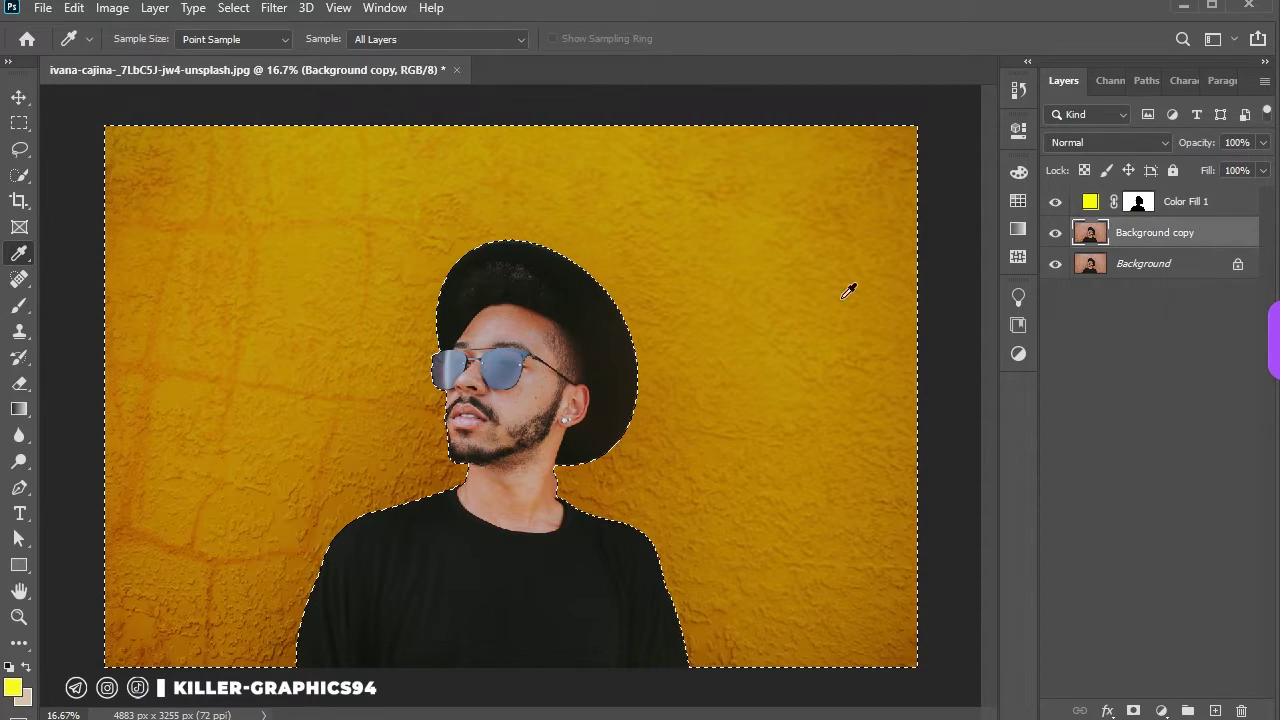
click(236, 8)
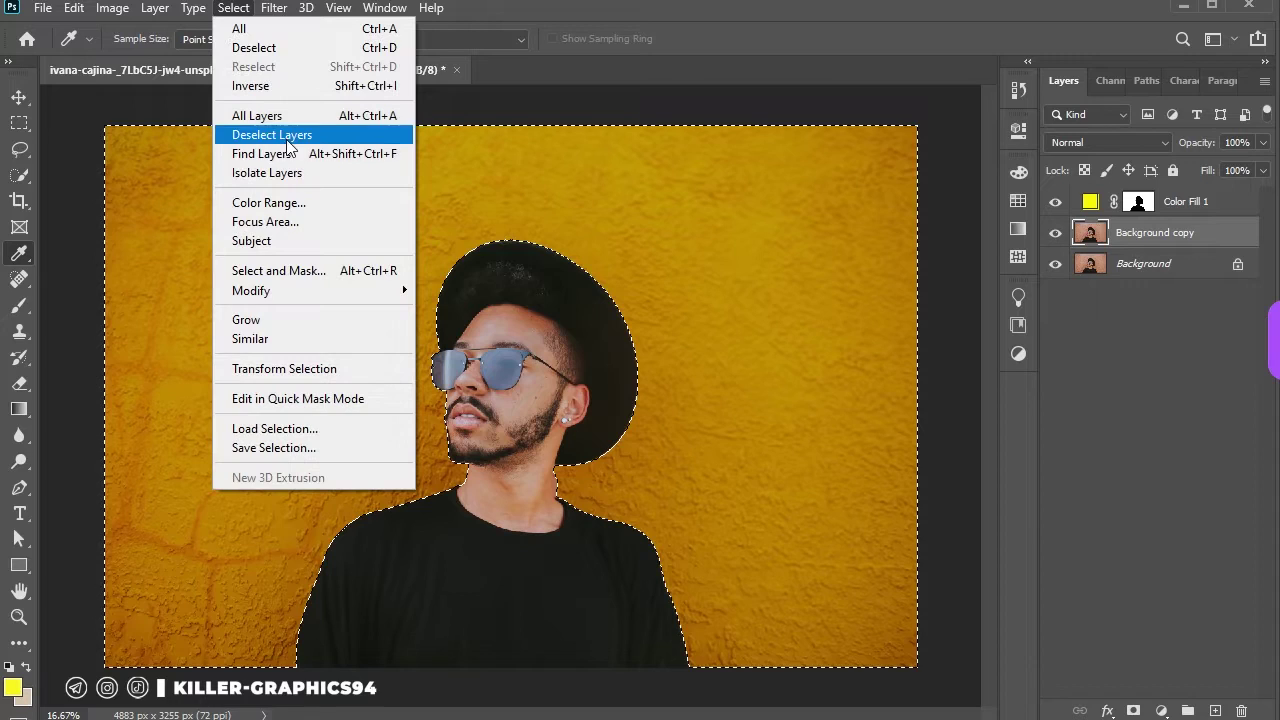
mouse_move(330, 290)
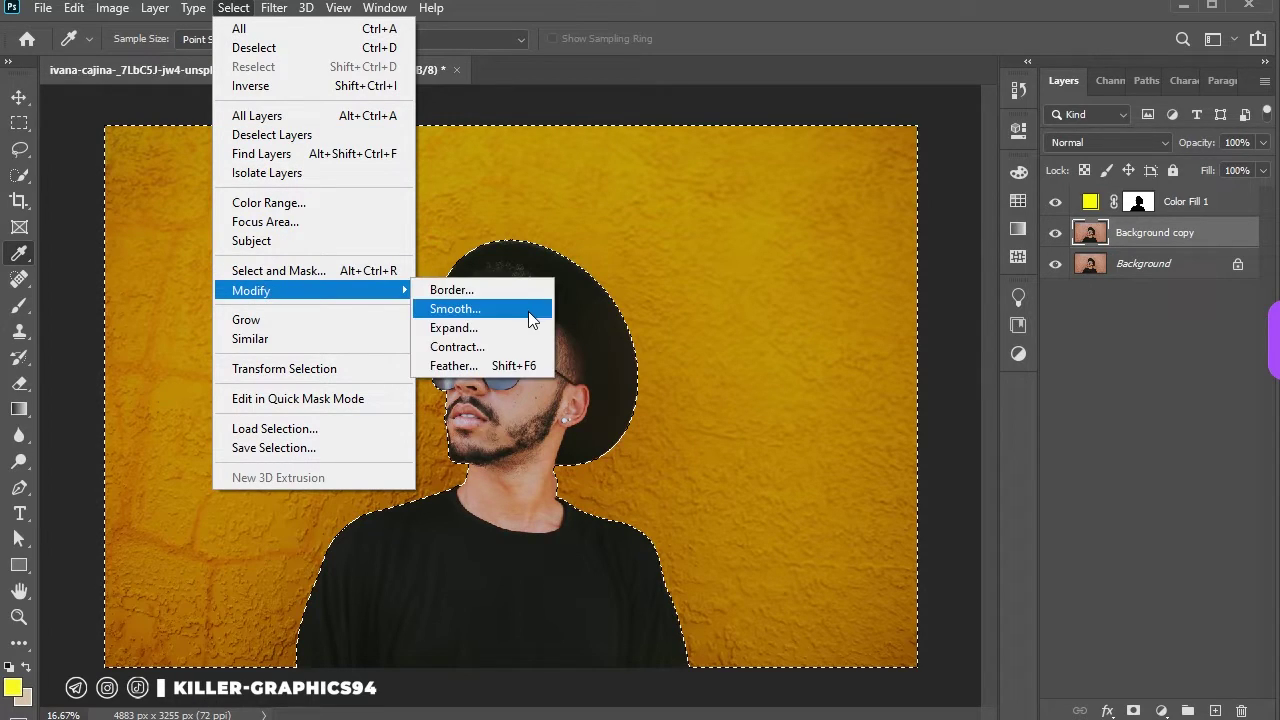
click(505, 330)
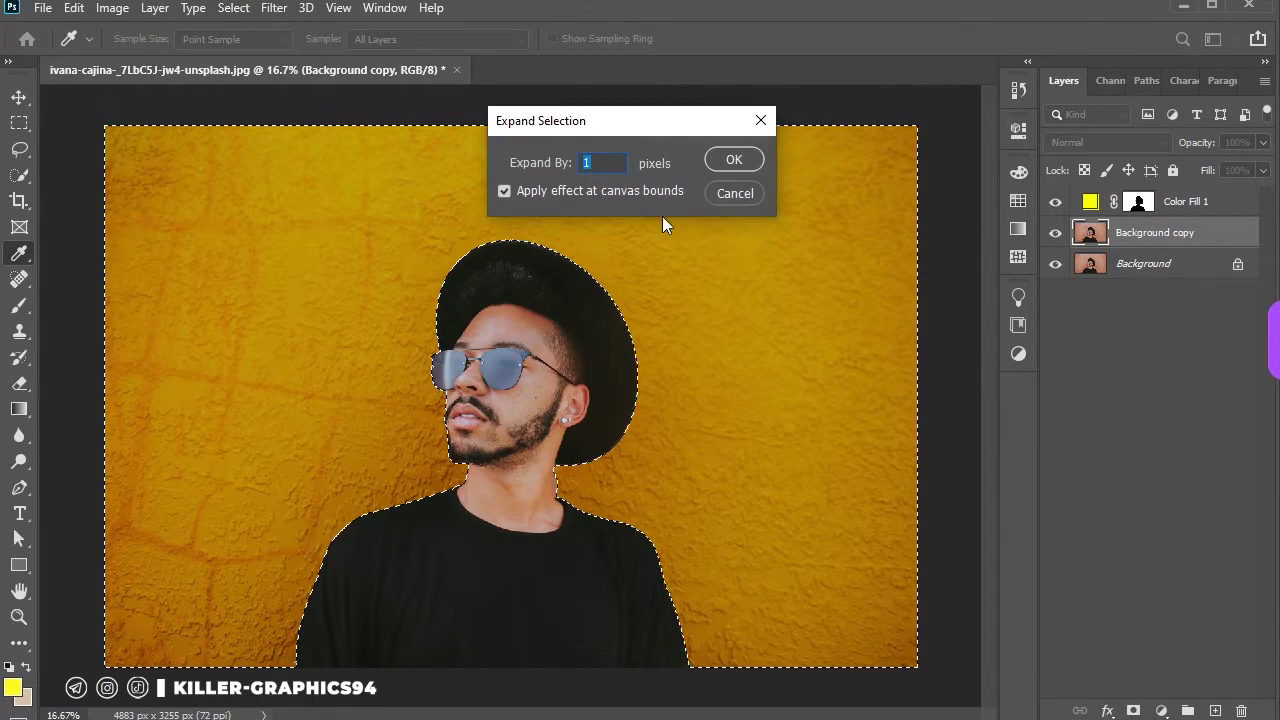
click(734, 160)
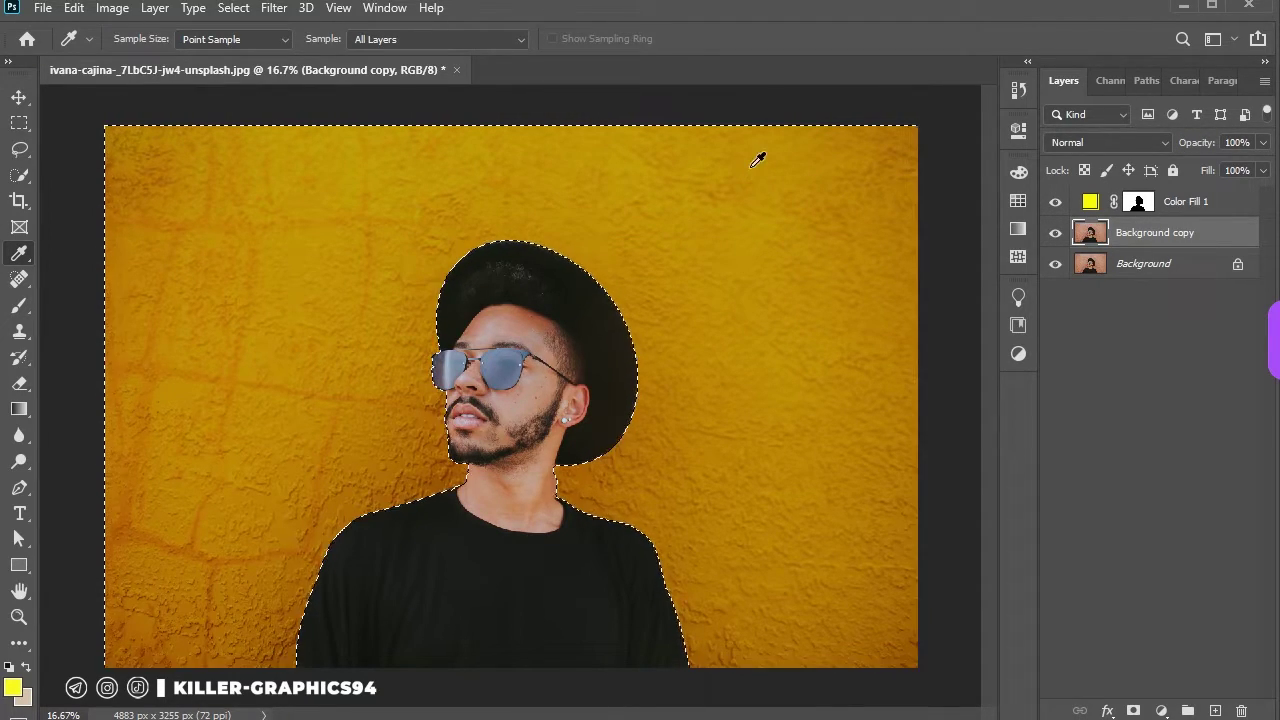
key(shift+alt+m)
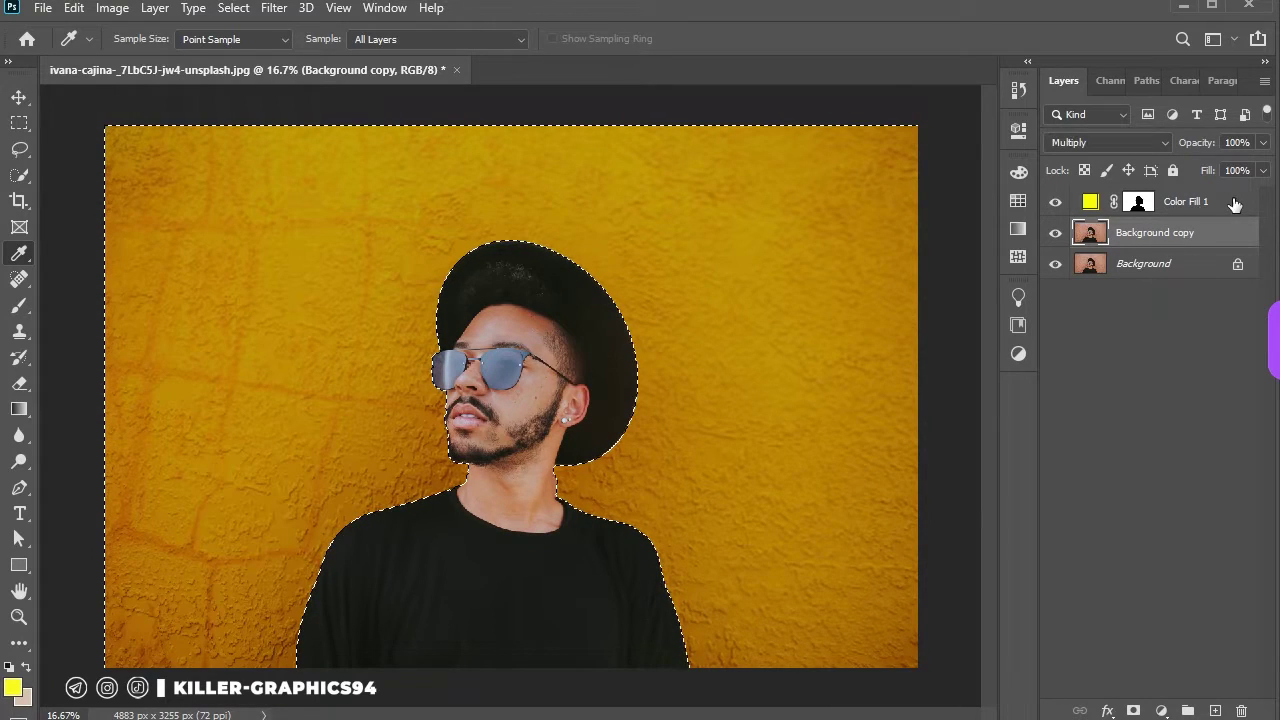
click(1234, 199)
key(ctrl+l)
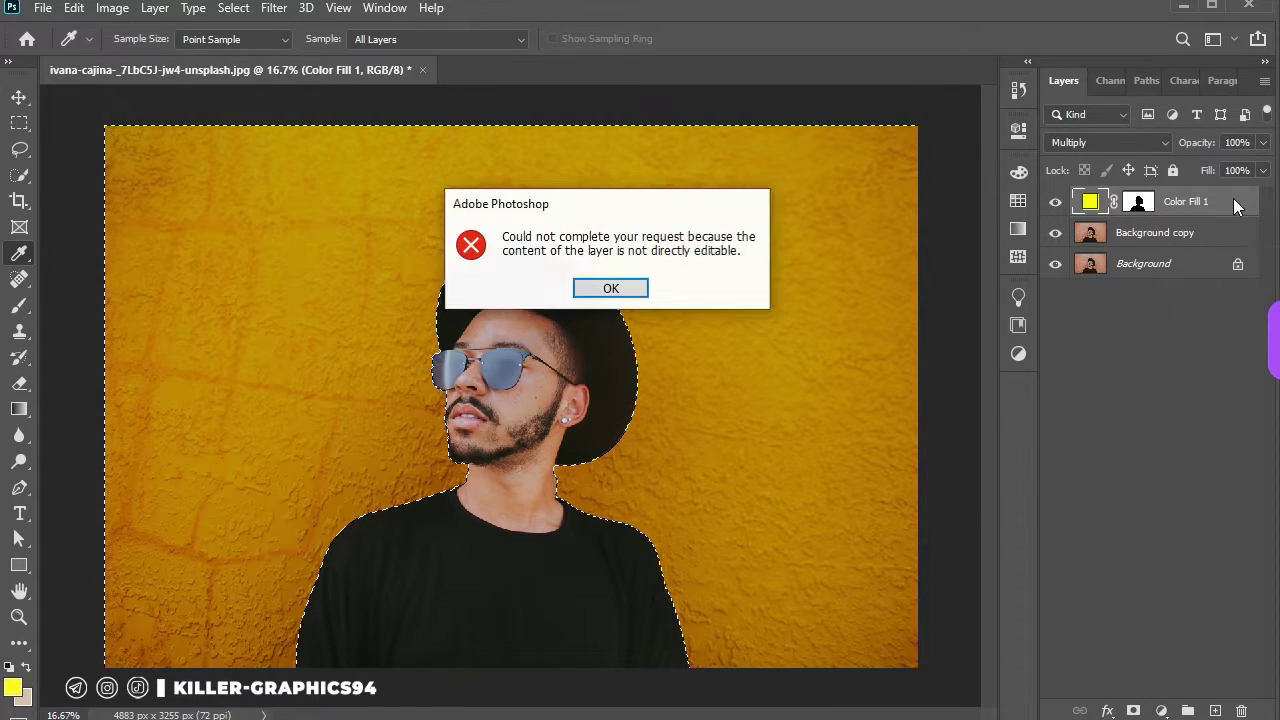
click(638, 286)
Step: Add a layer mask to Background copy from the expanded selection and delete the yellow fill layer
click(1190, 234)
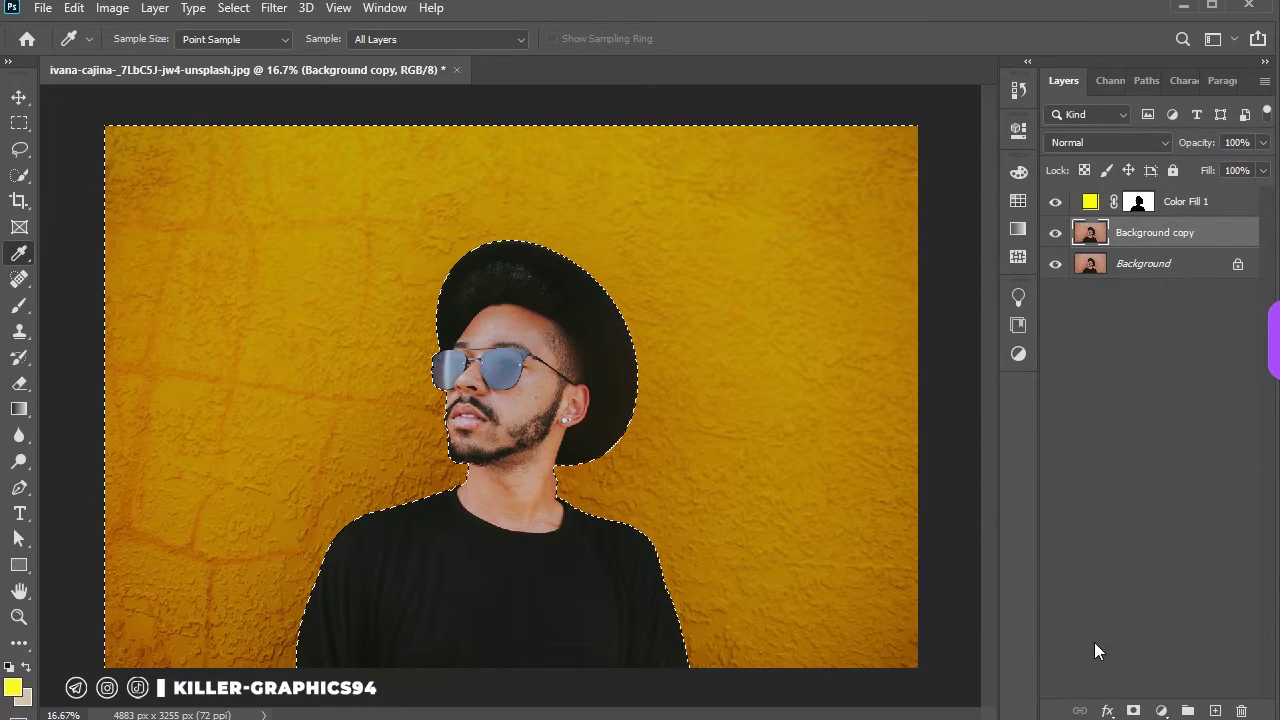
click(1133, 710)
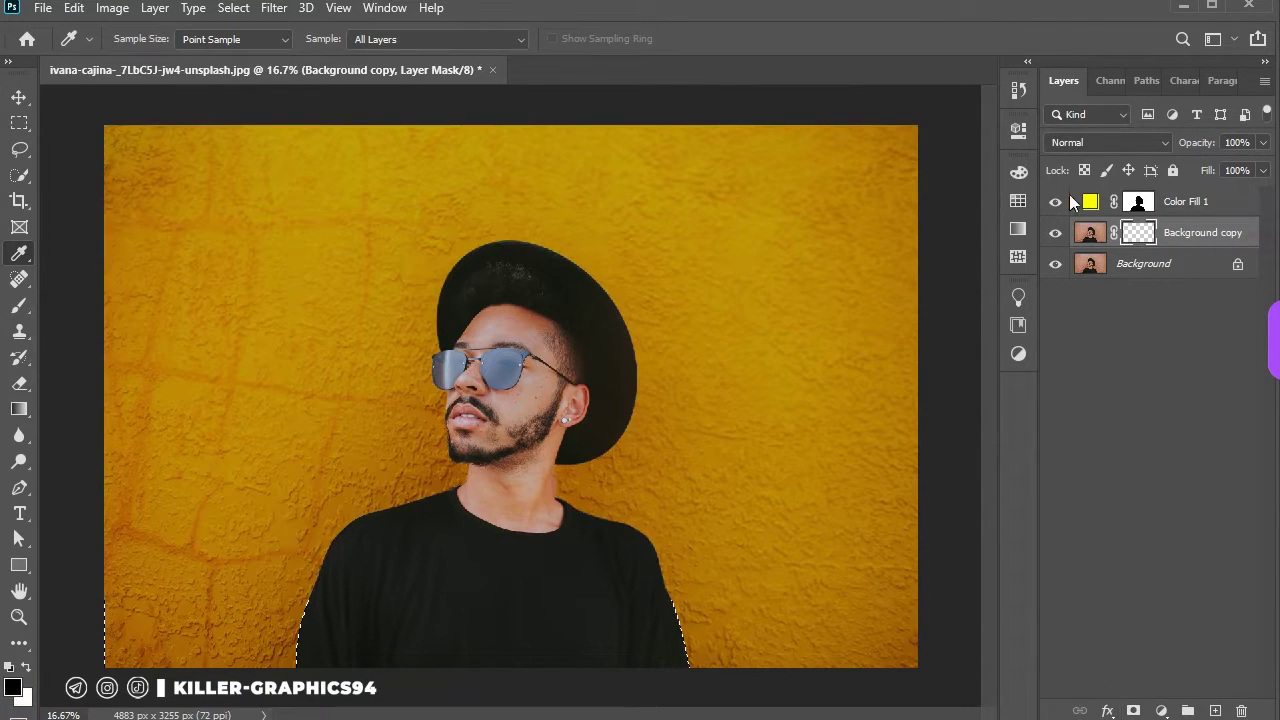
click(1214, 205)
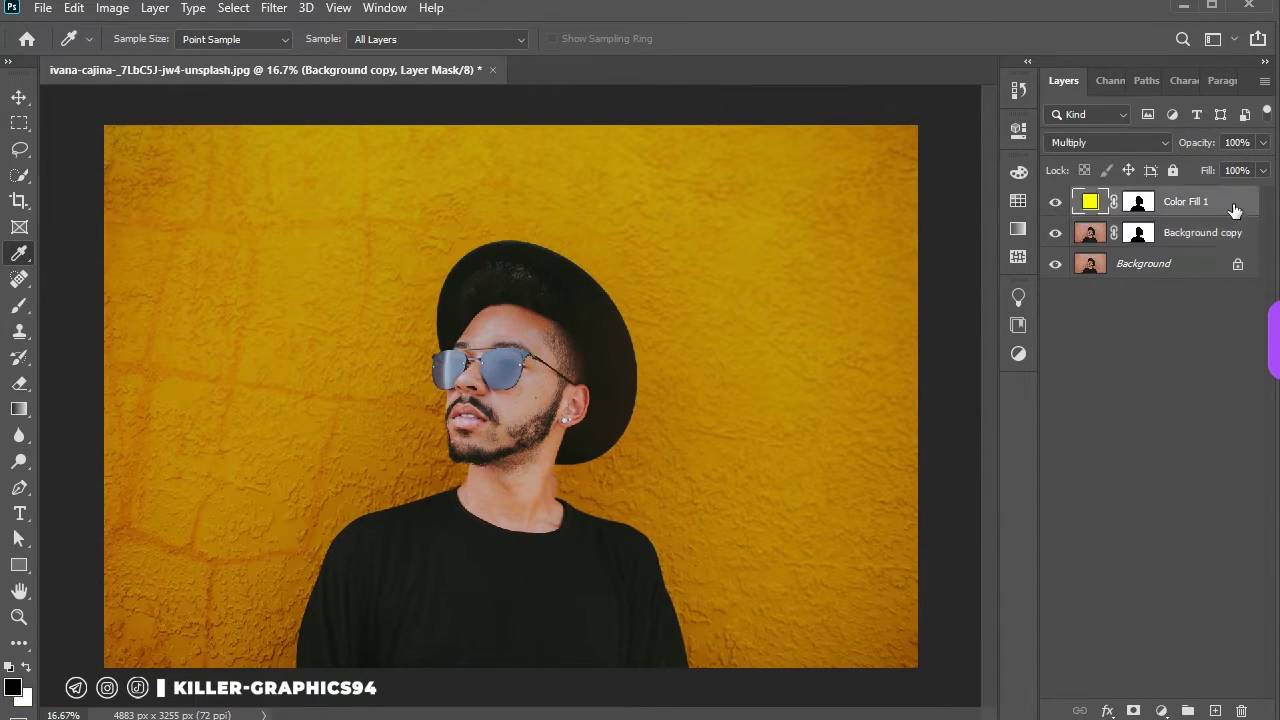
key(Delete)
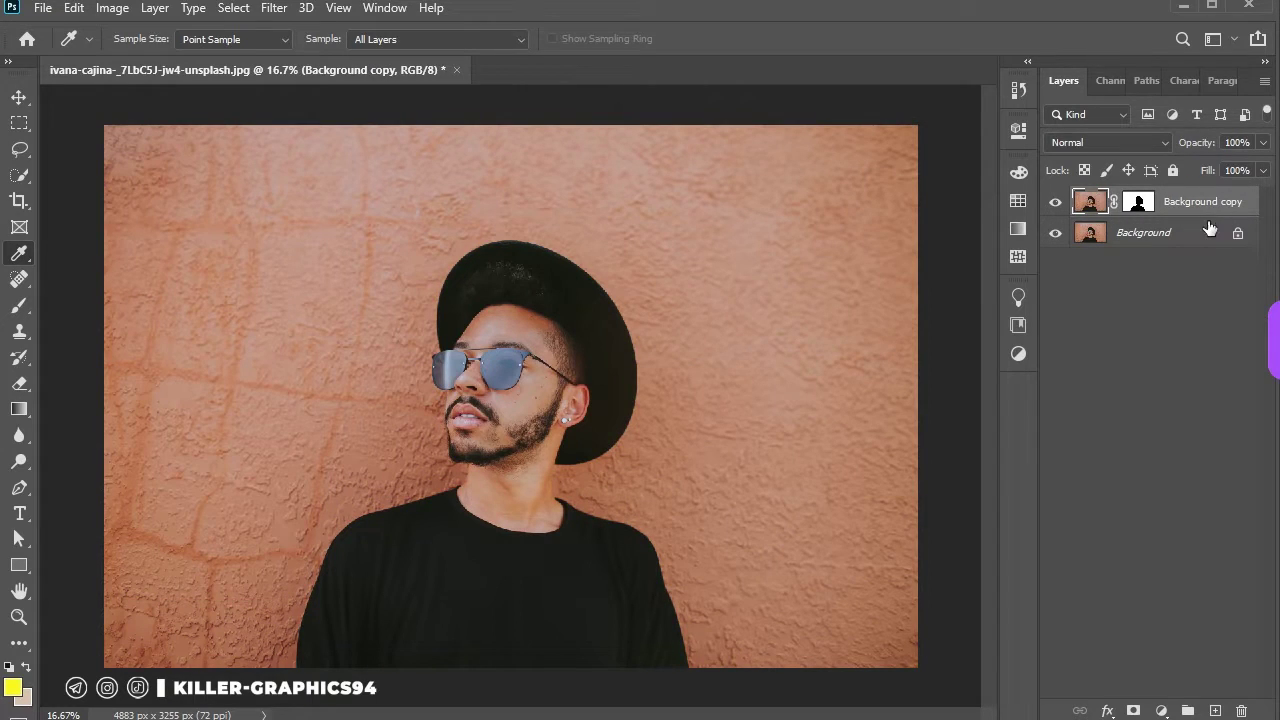
click(1146, 203)
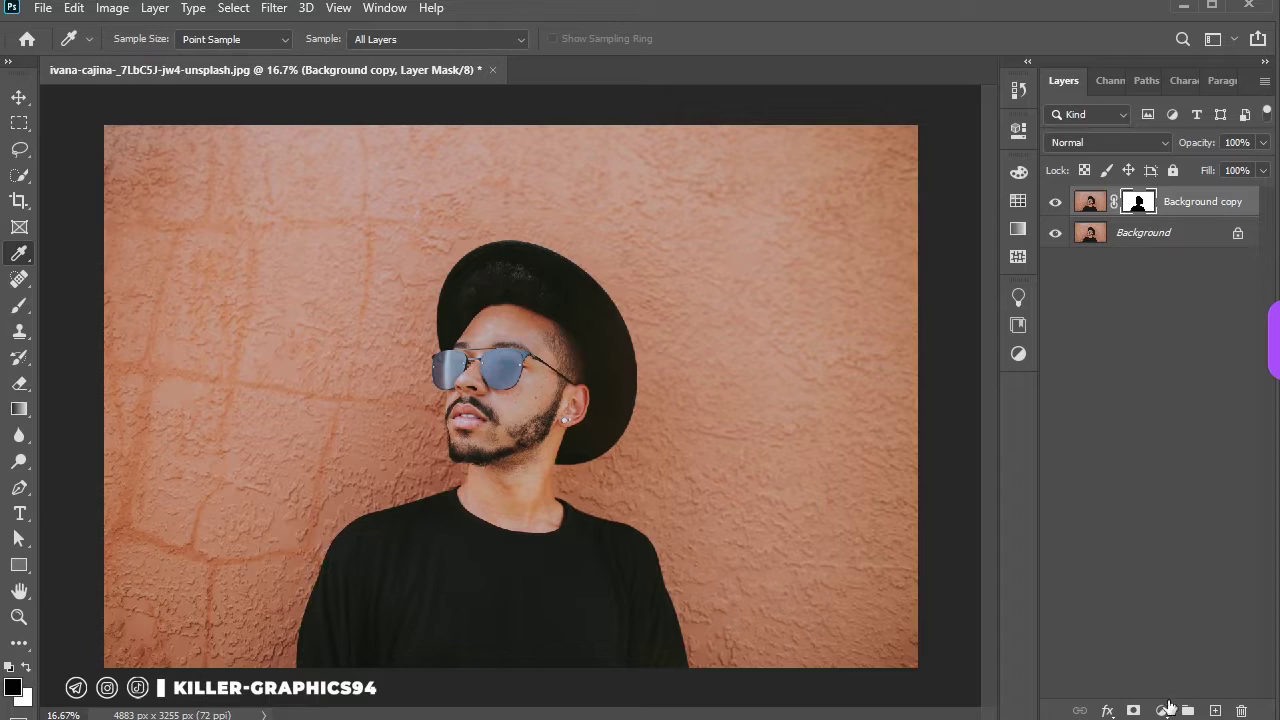
click(1163, 710)
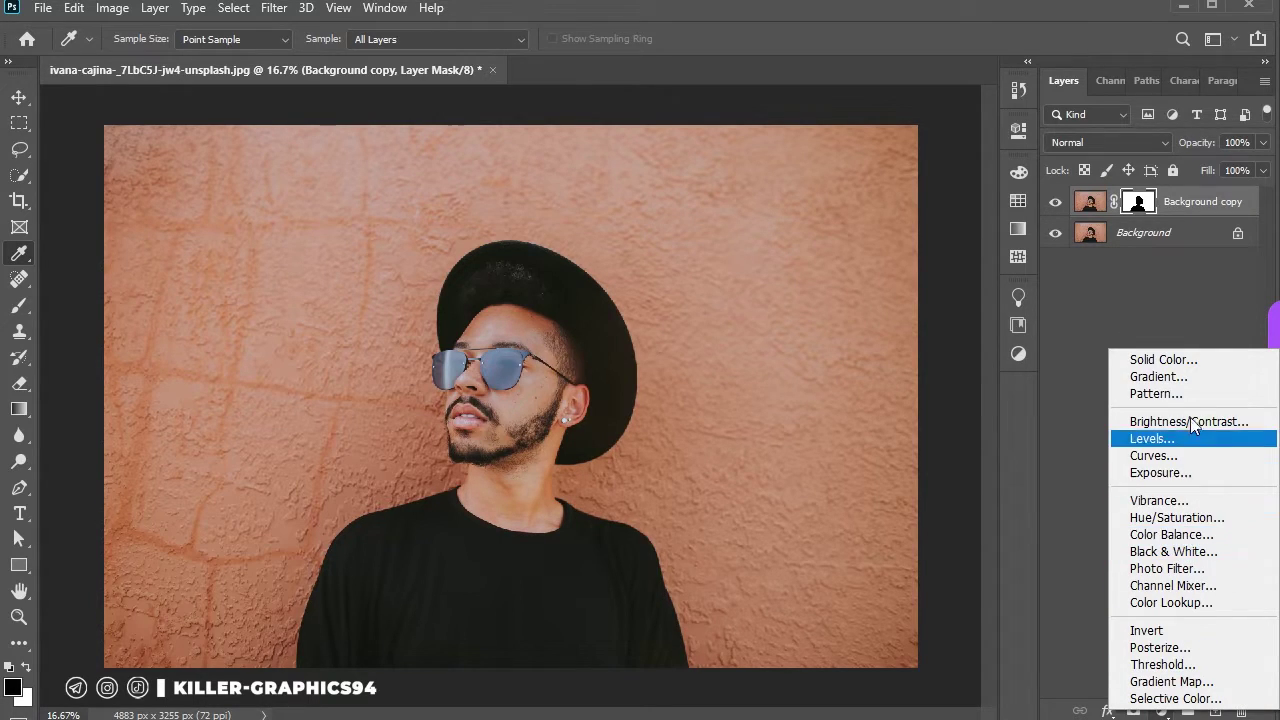
click(1188, 361)
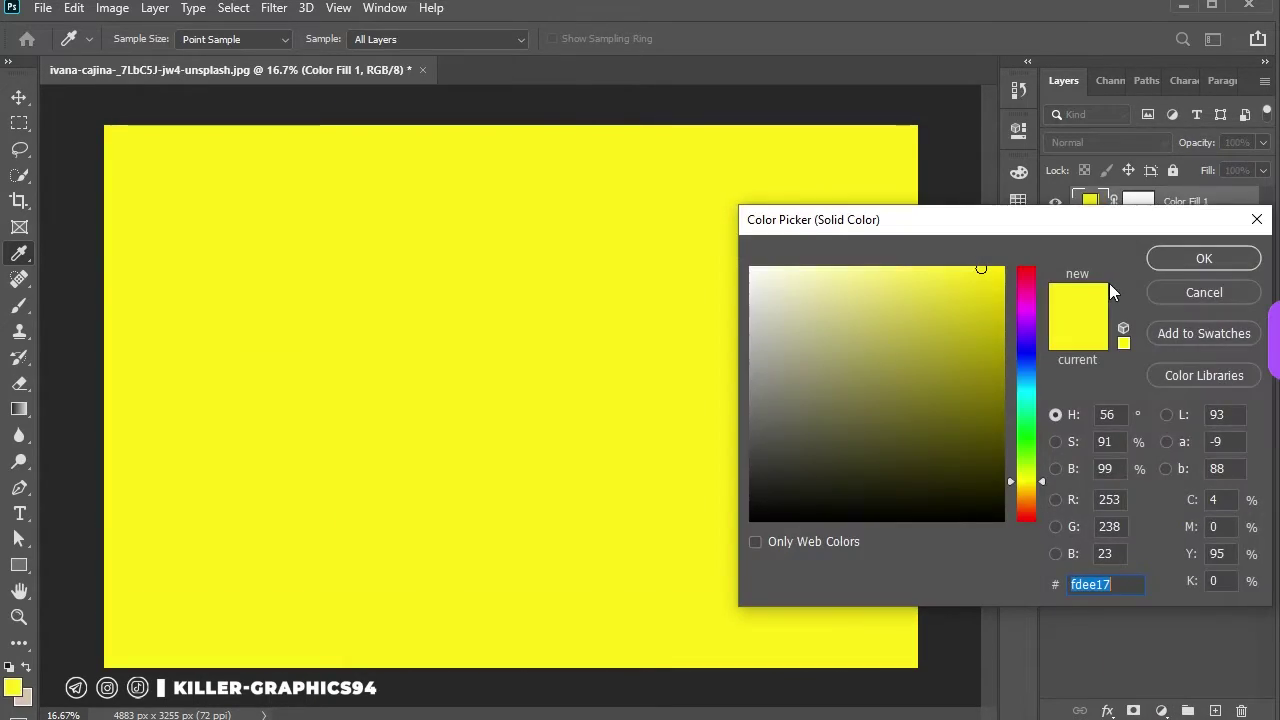
click(1208, 290)
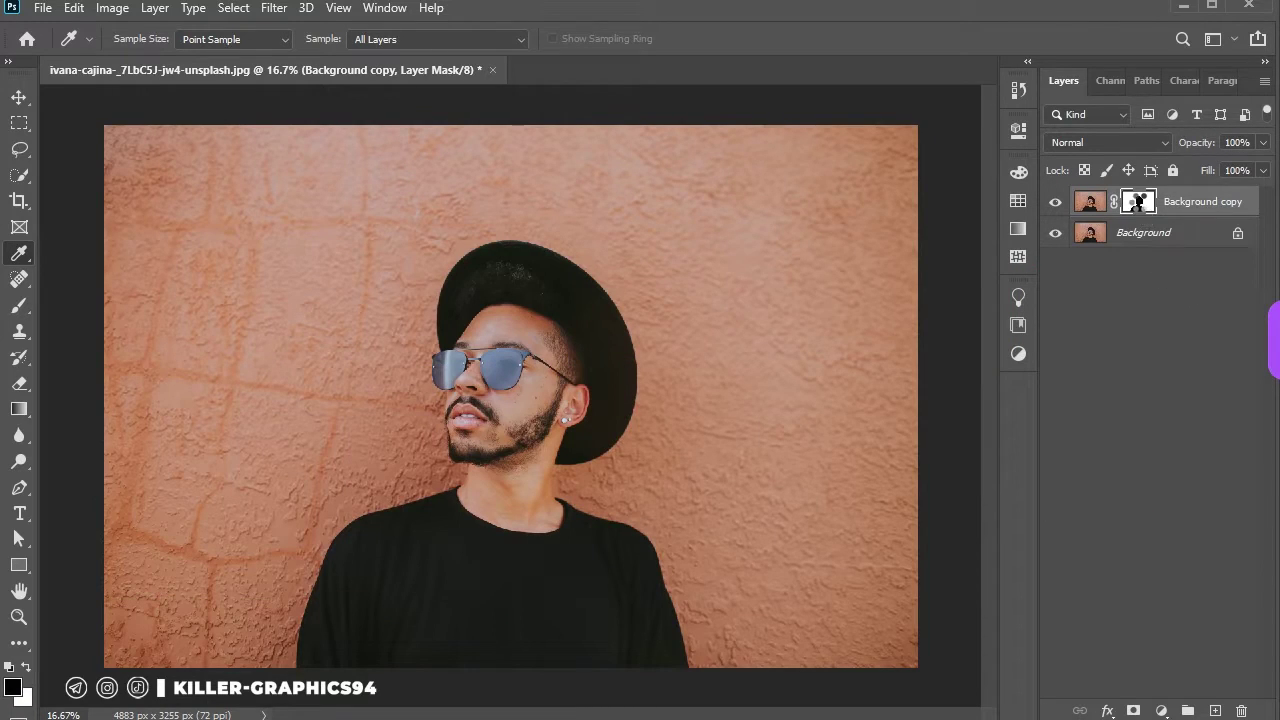
Step: Load the Background copy layer's mask as a selection and add a Solid Color fill layer in blue 2370fe limited to it
ctrl+click(1137, 201)
click(1161, 710)
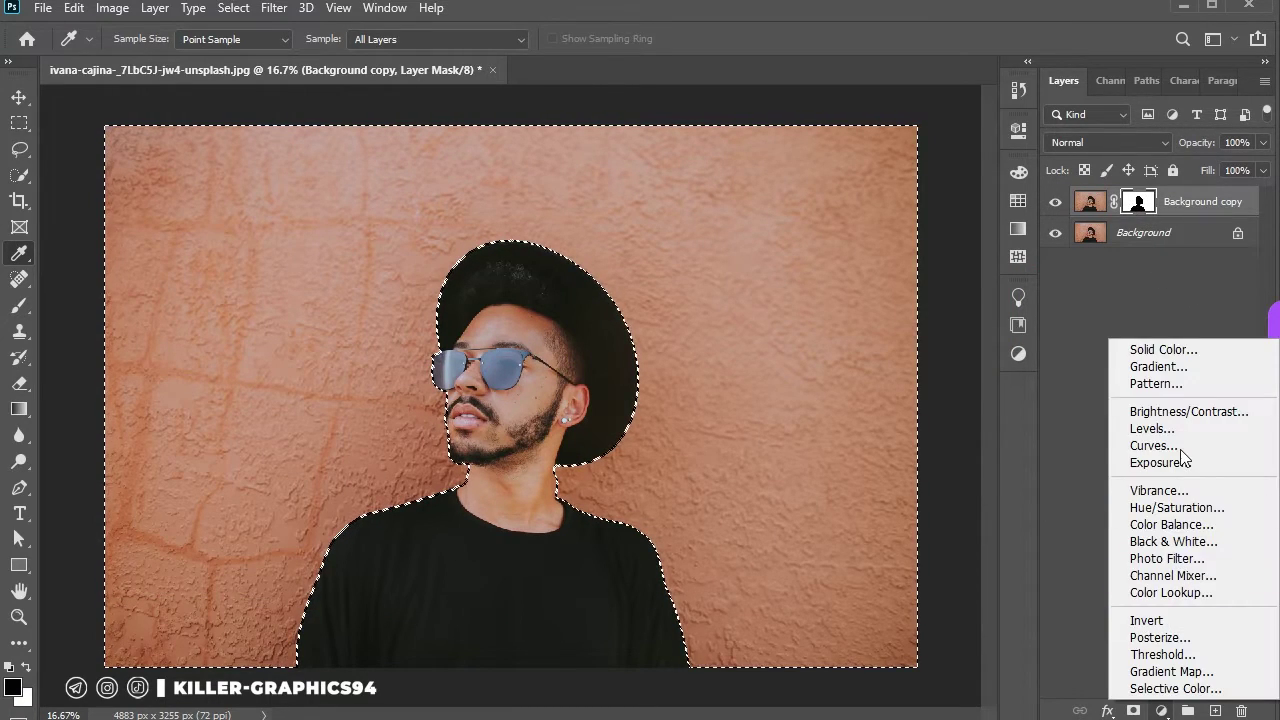
click(1175, 349)
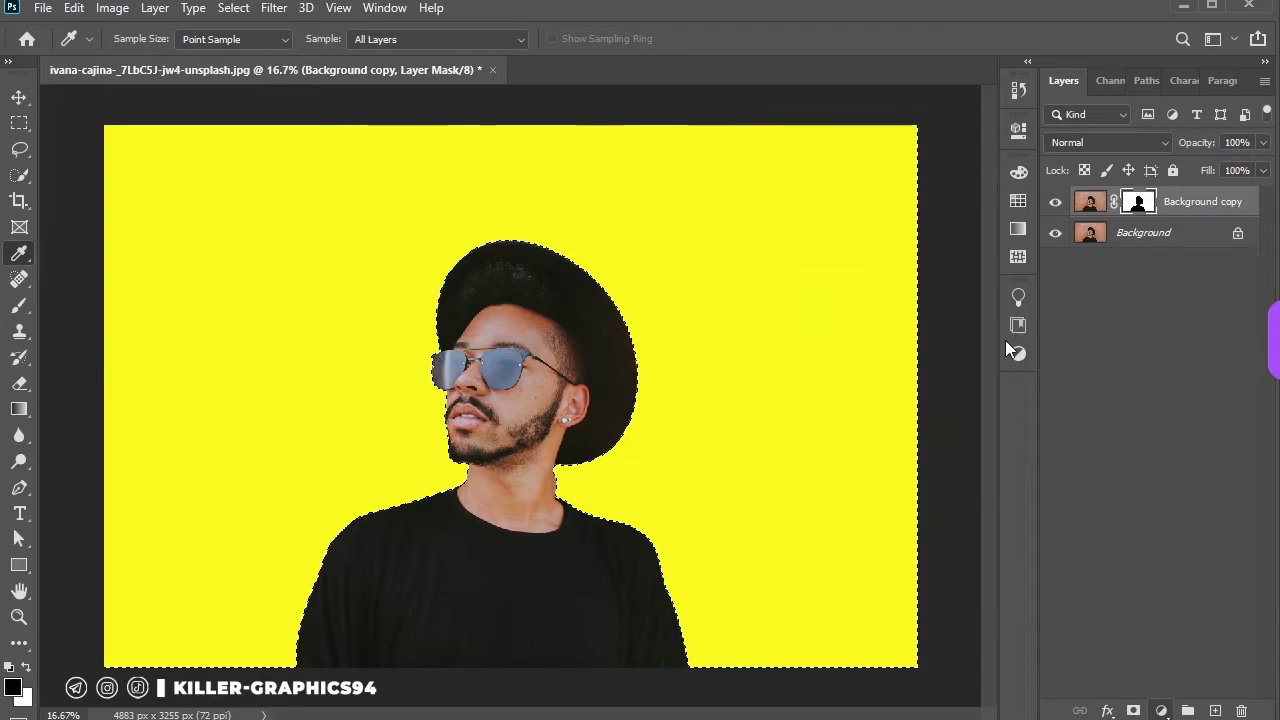
click(1030, 309)
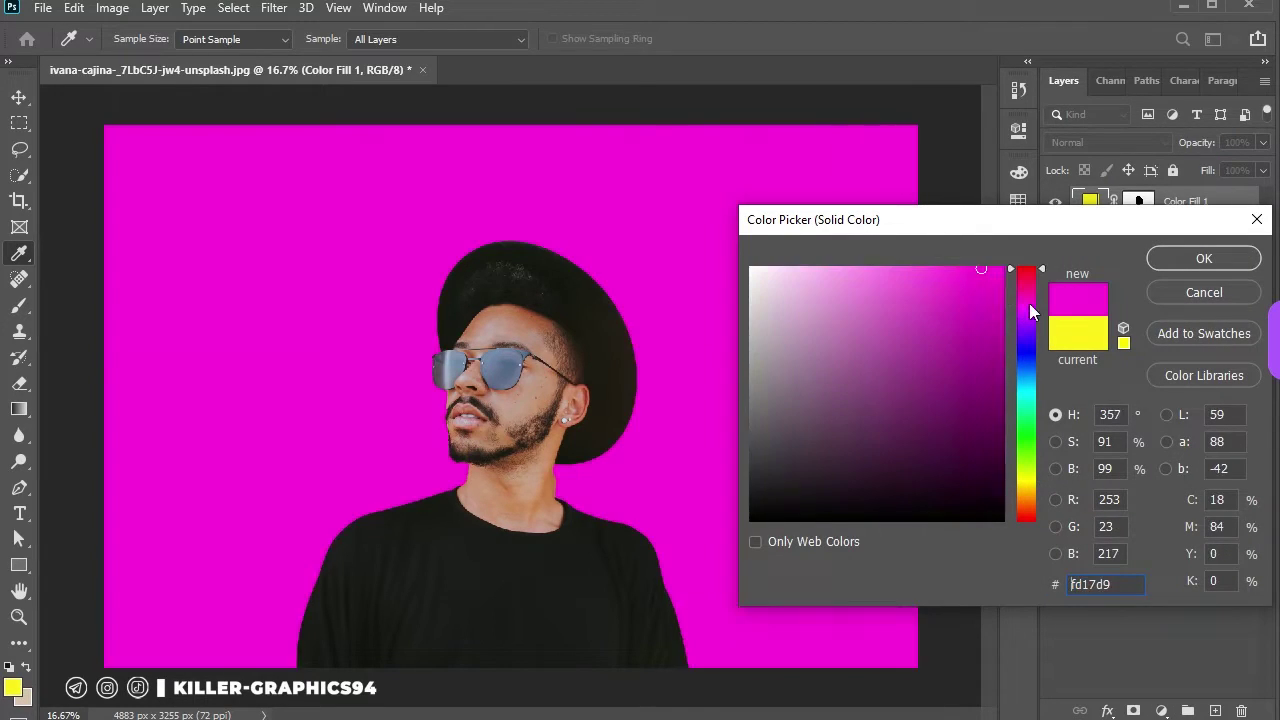
drag(1030, 309, 1027, 243)
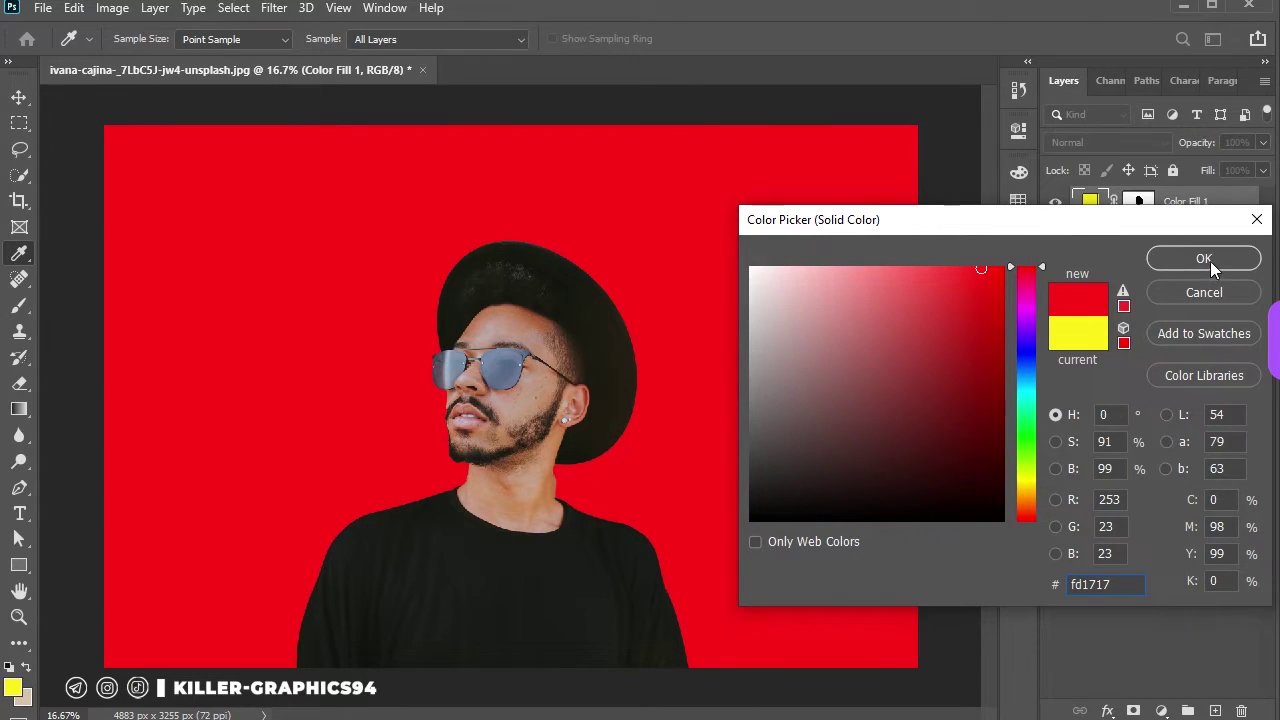
click(976, 268)
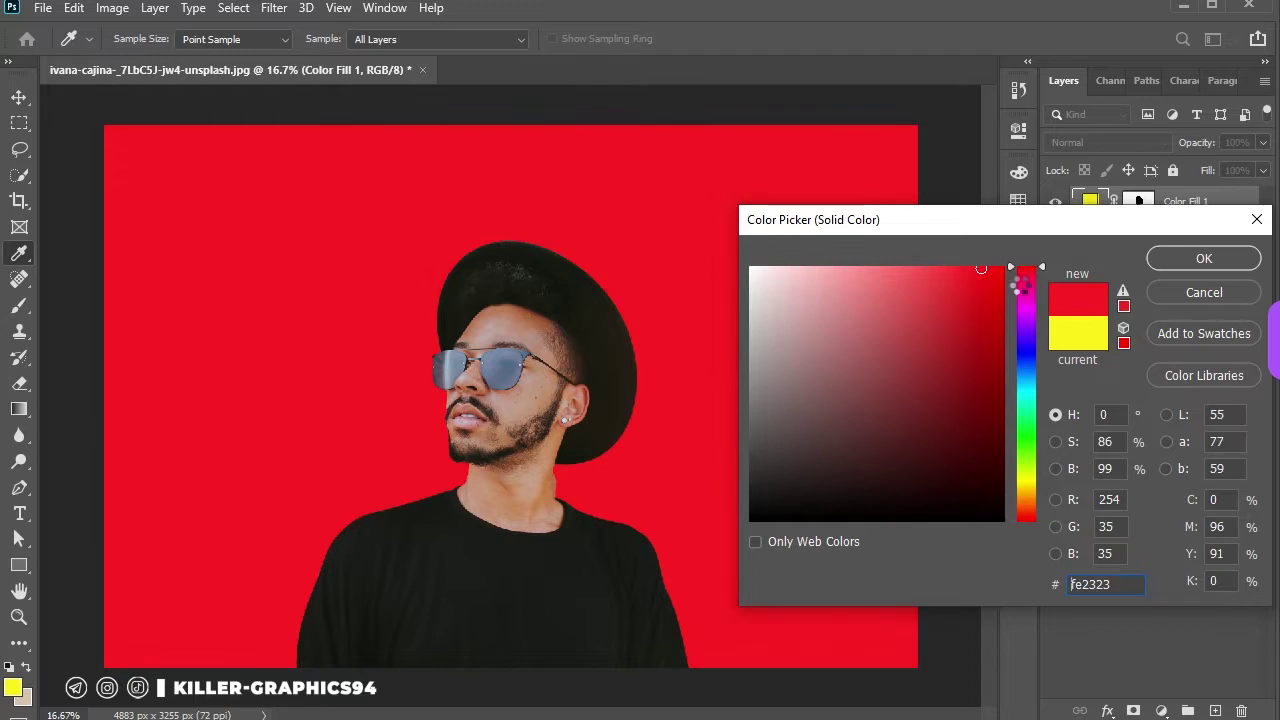
click(1025, 360)
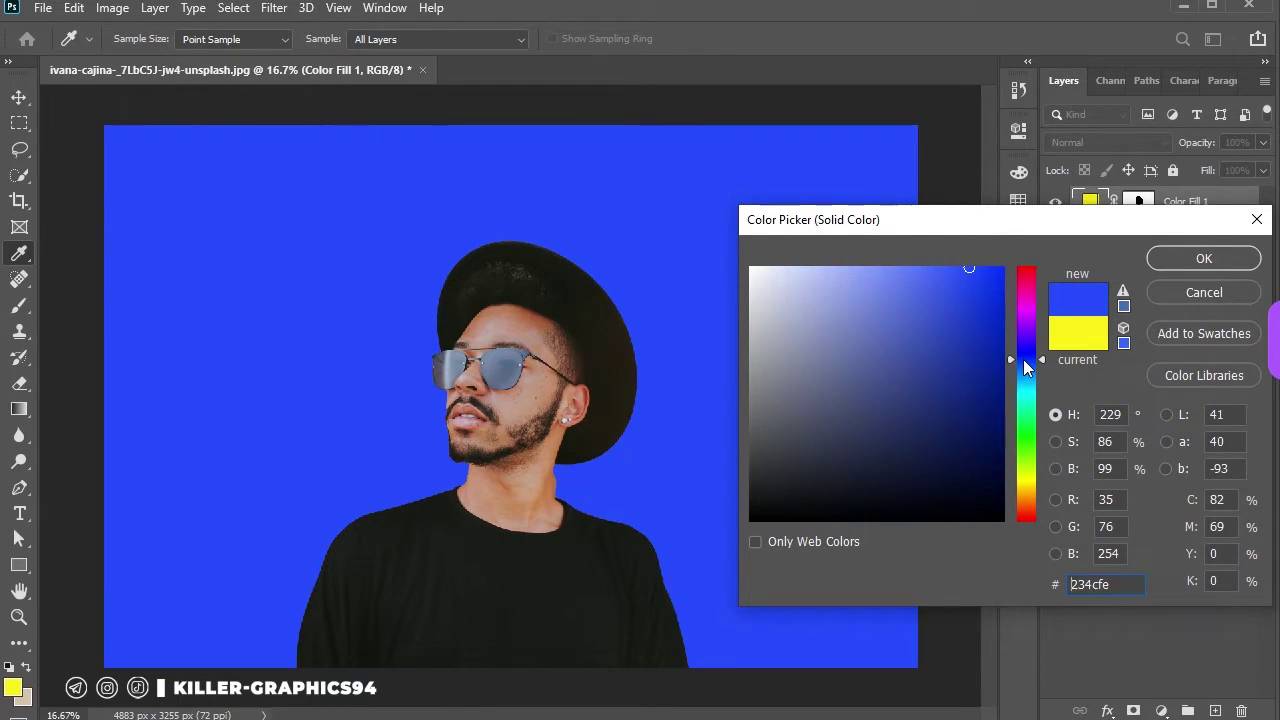
mouse_move(1023, 359)
mouse_down()
mouse_move(1025, 375)
mouse_move(1032, 331)
mouse_move(1033, 500)
mouse_move(1036, 370)
mouse_up()
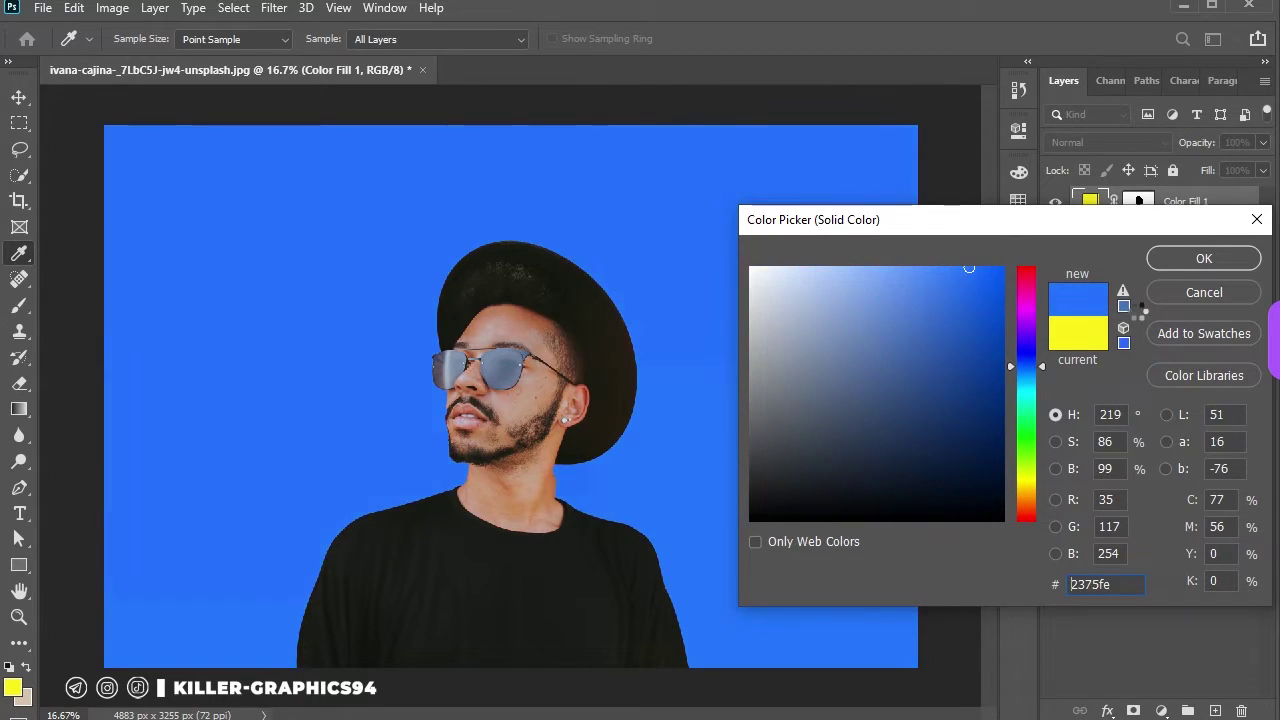
click(1204, 258)
Step: Set the blue fill layer's blend mode to Multiply and change its color to 005aff
click(1150, 143)
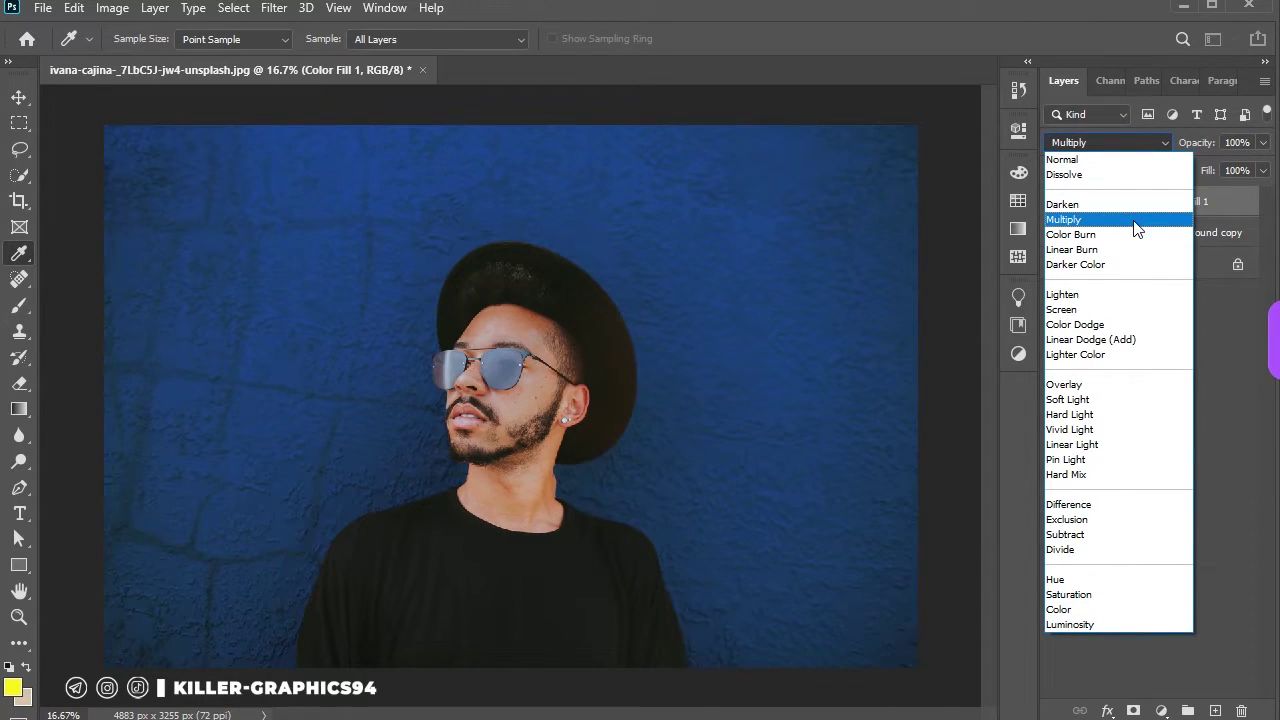
click(1137, 229)
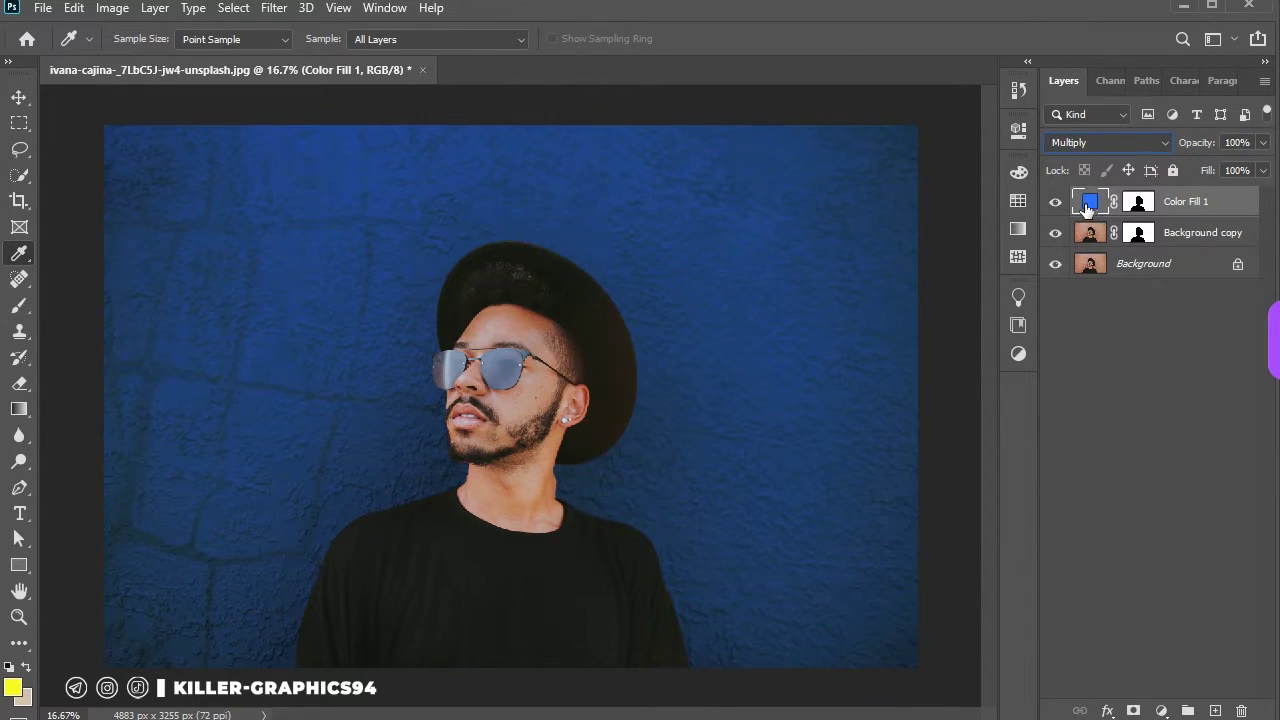
double_click(1088, 202)
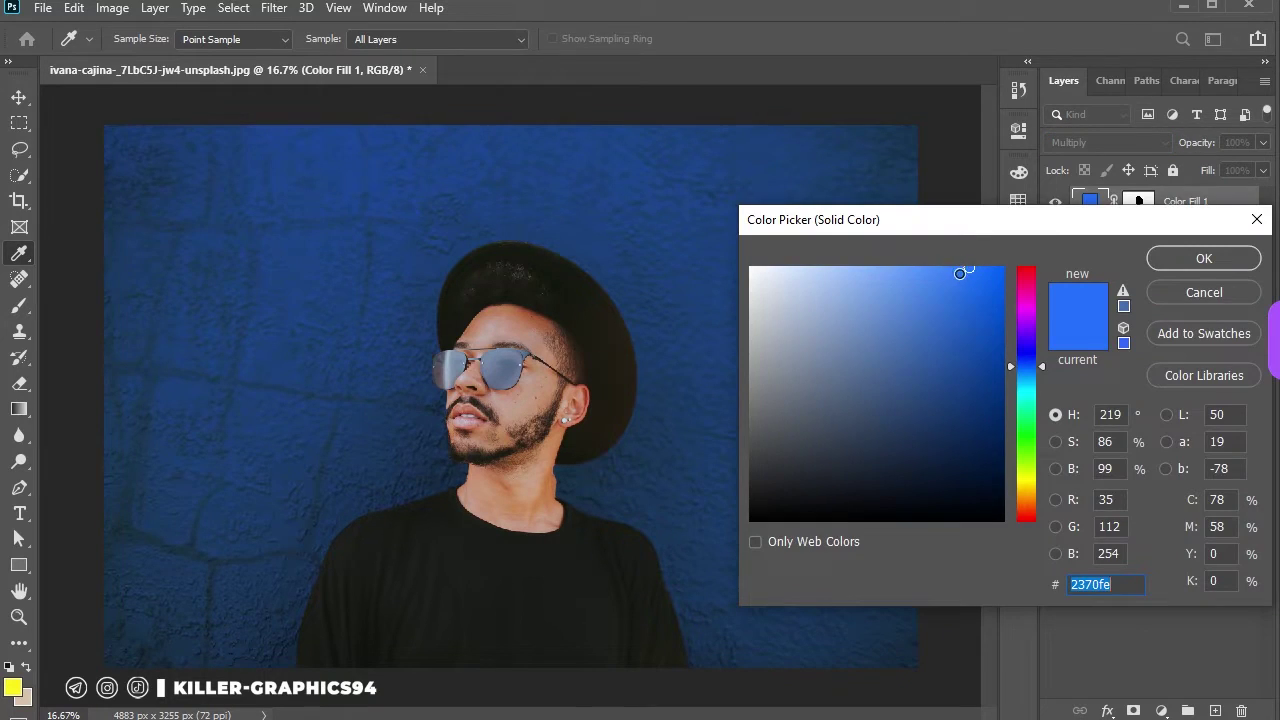
mouse_move(919, 264)
mouse_down()
mouse_move(984, 263)
mouse_move(805, 266)
mouse_move(1049, 281)
mouse_move(1040, 218)
mouse_move(1048, 308)
mouse_up()
drag(1048, 258, 1048, 254)
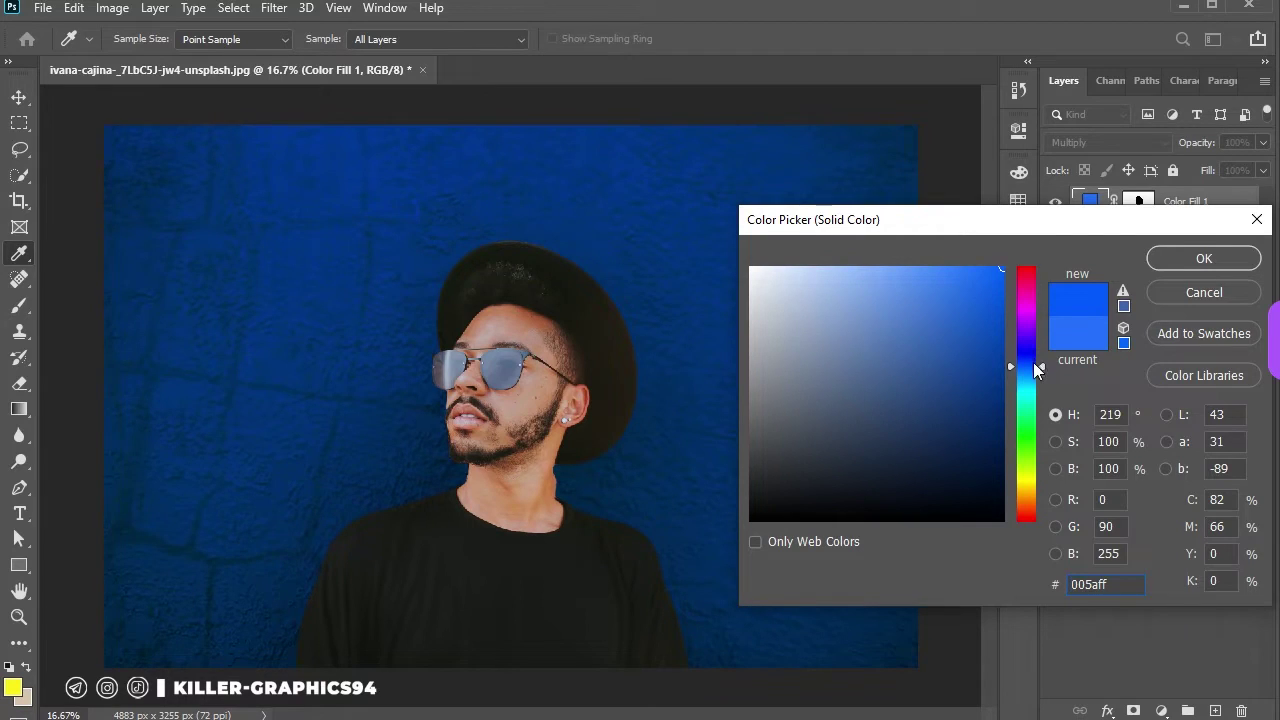
click(1172, 262)
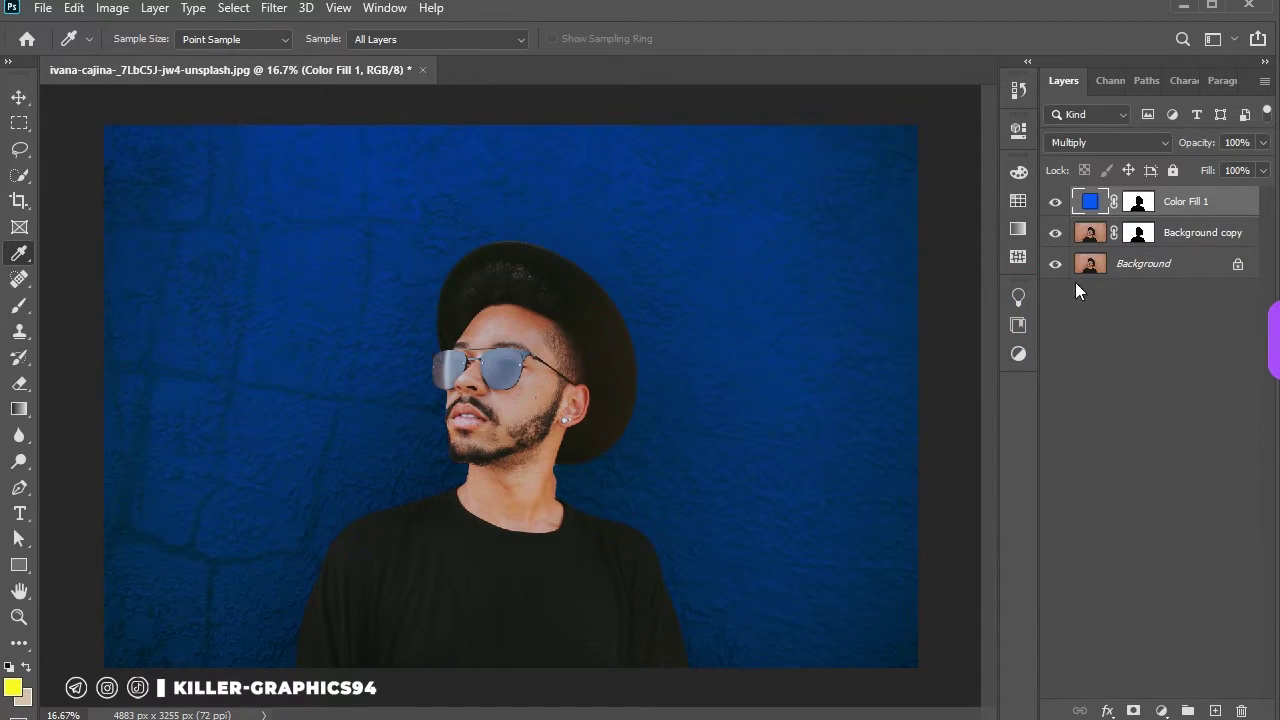
Step: Add a Brightness/Contrast adjustment with brightness -26 above Background copy and clip it to that layer
click(1021, 358)
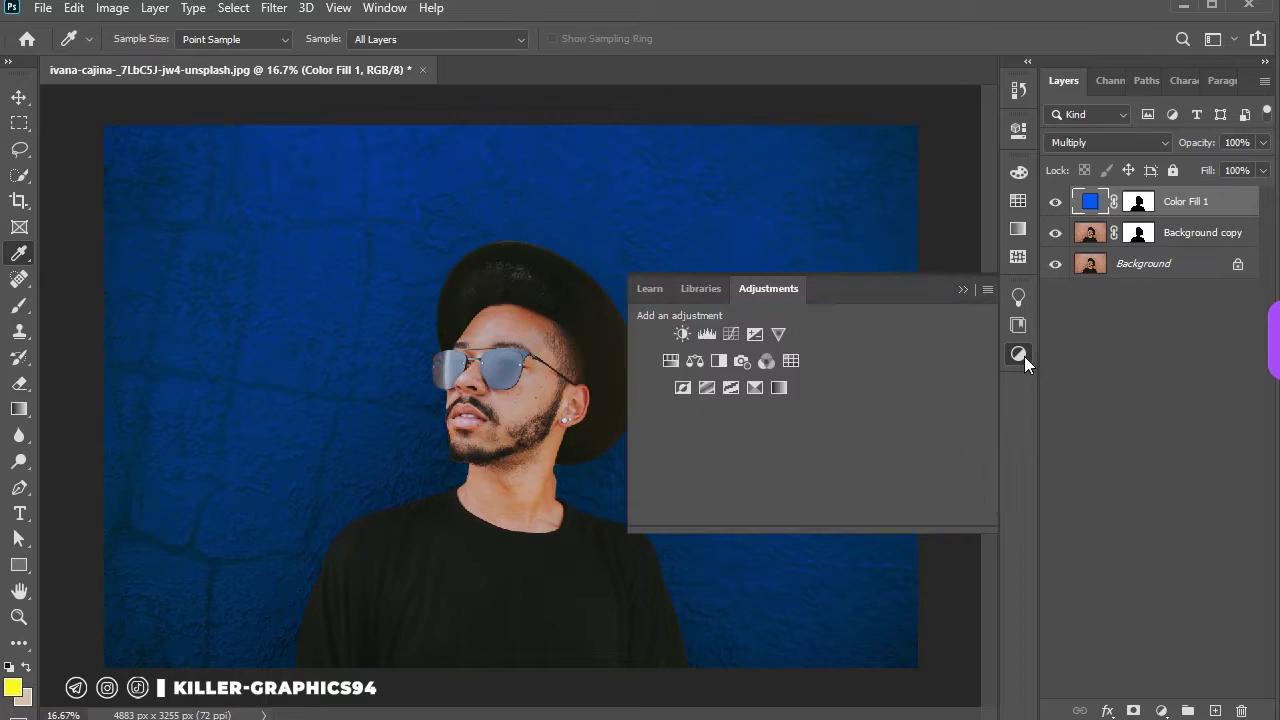
click(1196, 236)
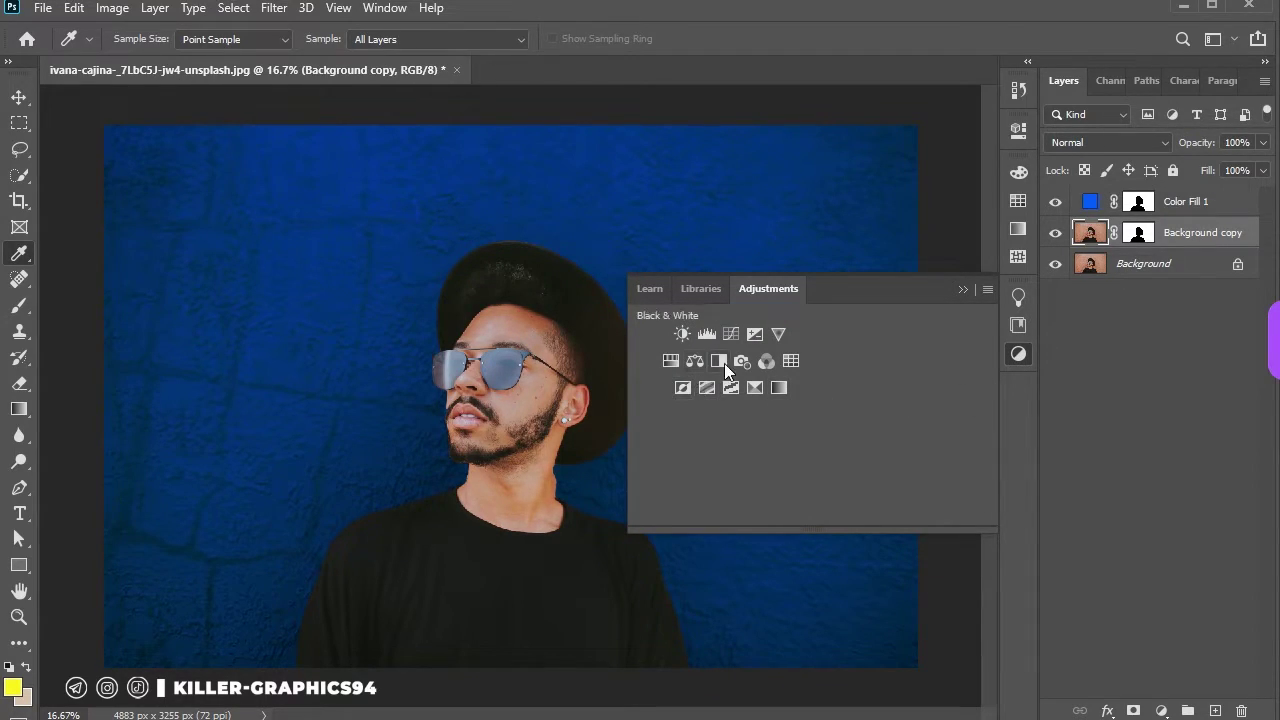
click(684, 334)
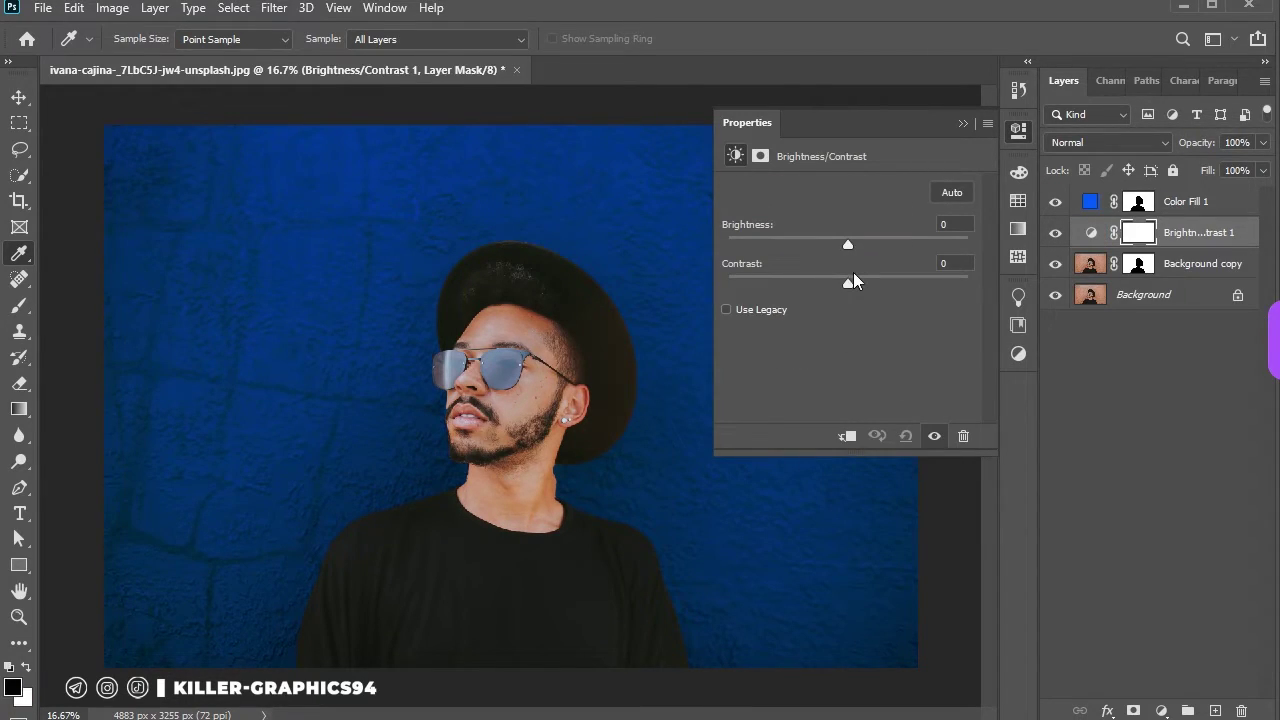
drag(832, 245, 827, 245)
click(847, 436)
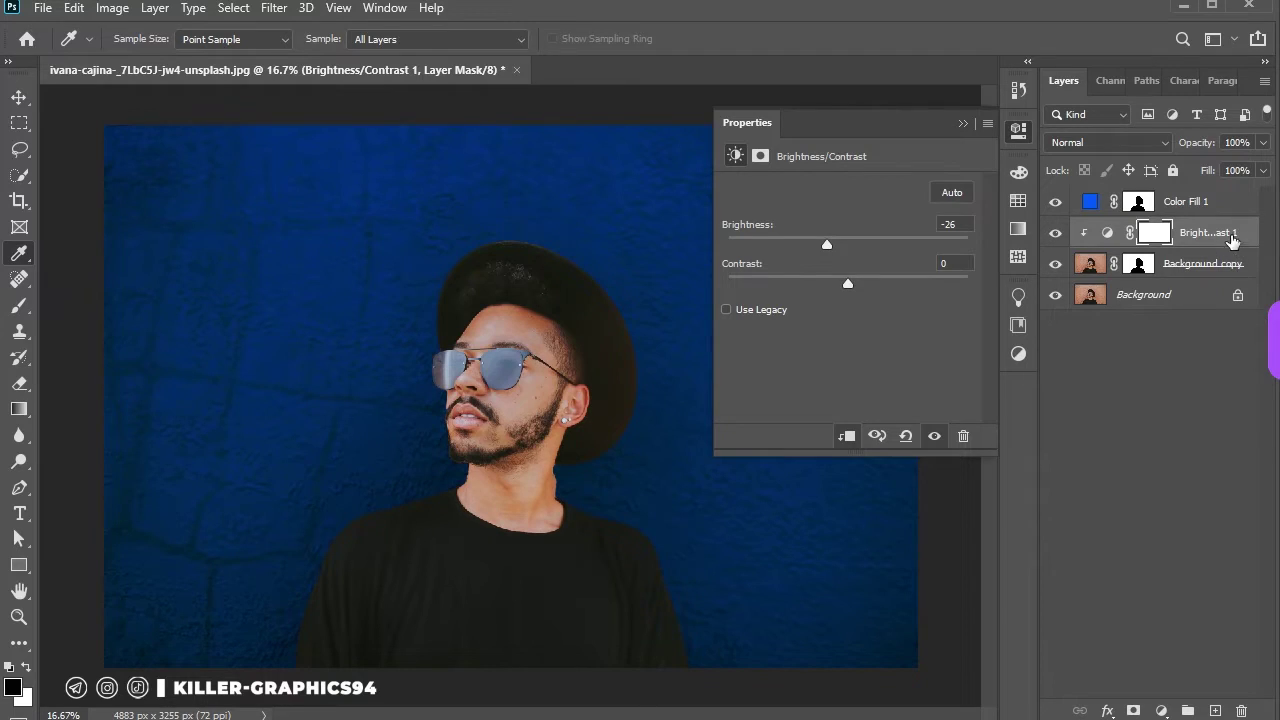
Step: Move the Brightness/Contrast adjustment below Background copy, clipped to Background, and set its brightness to -45 with slightly raised contrast
drag(1232, 240, 1111, 294)
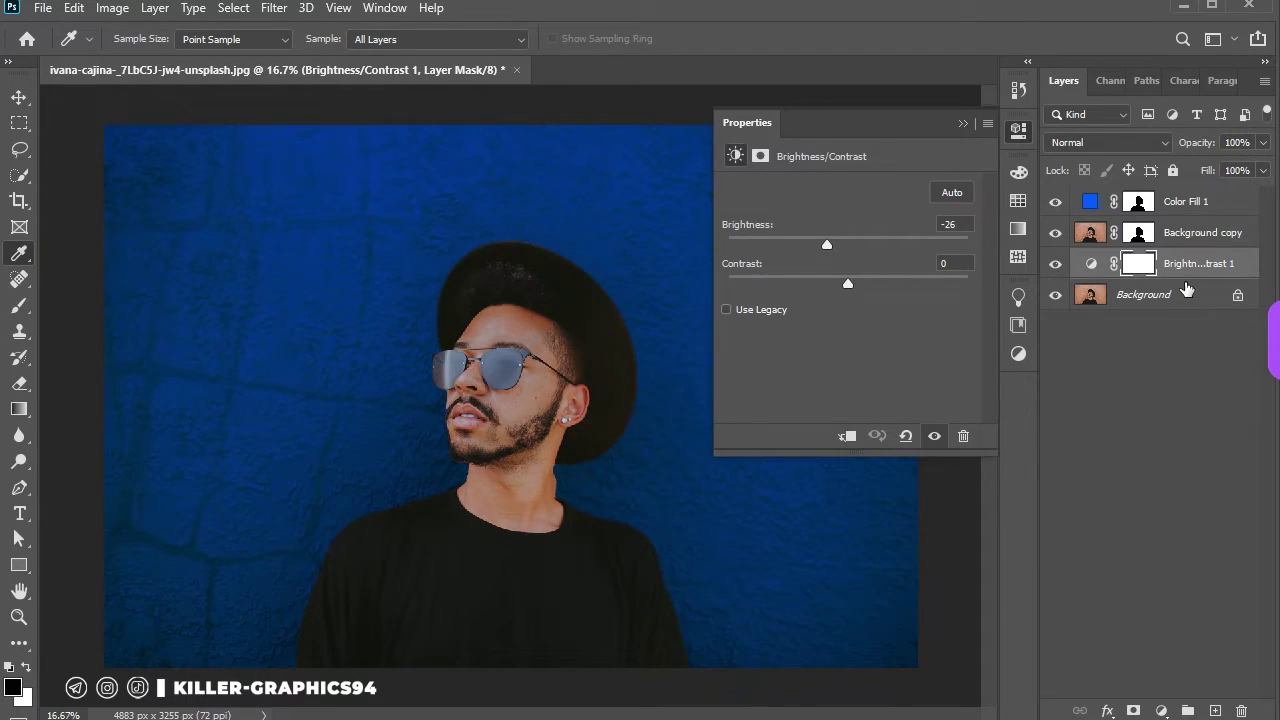
key(ctrl+alt+g)
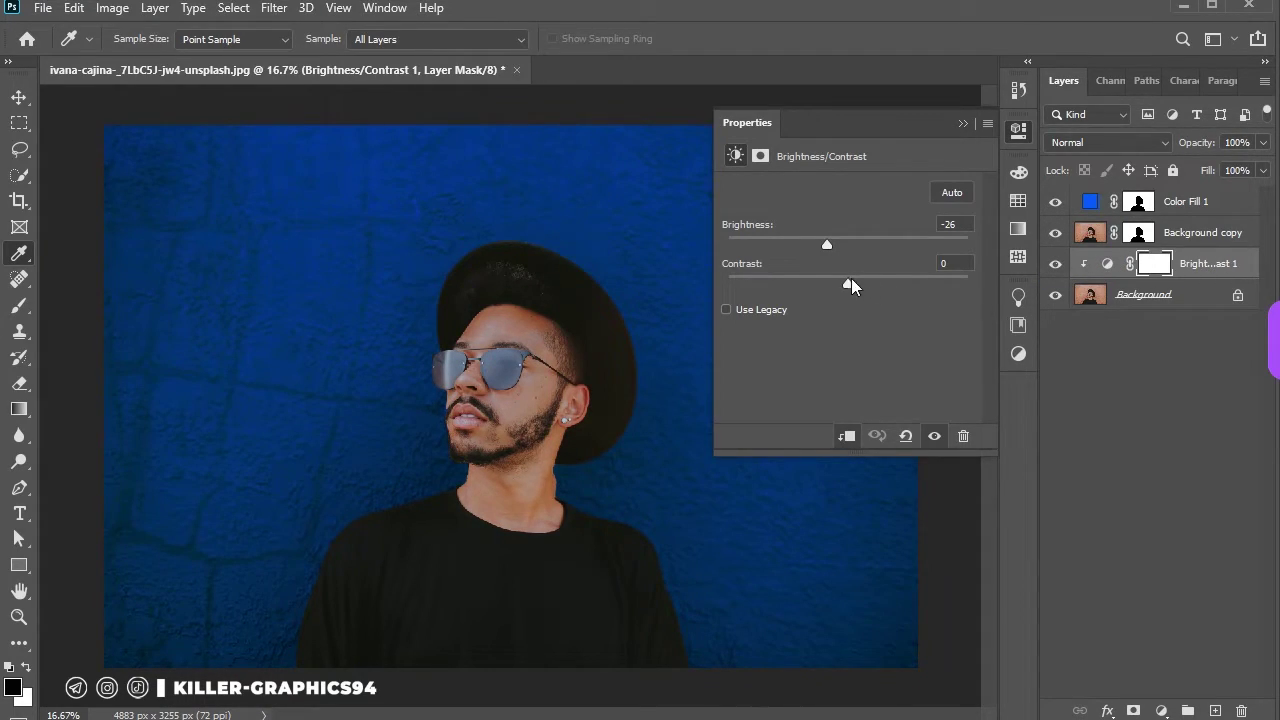
drag(814, 245, 812, 245)
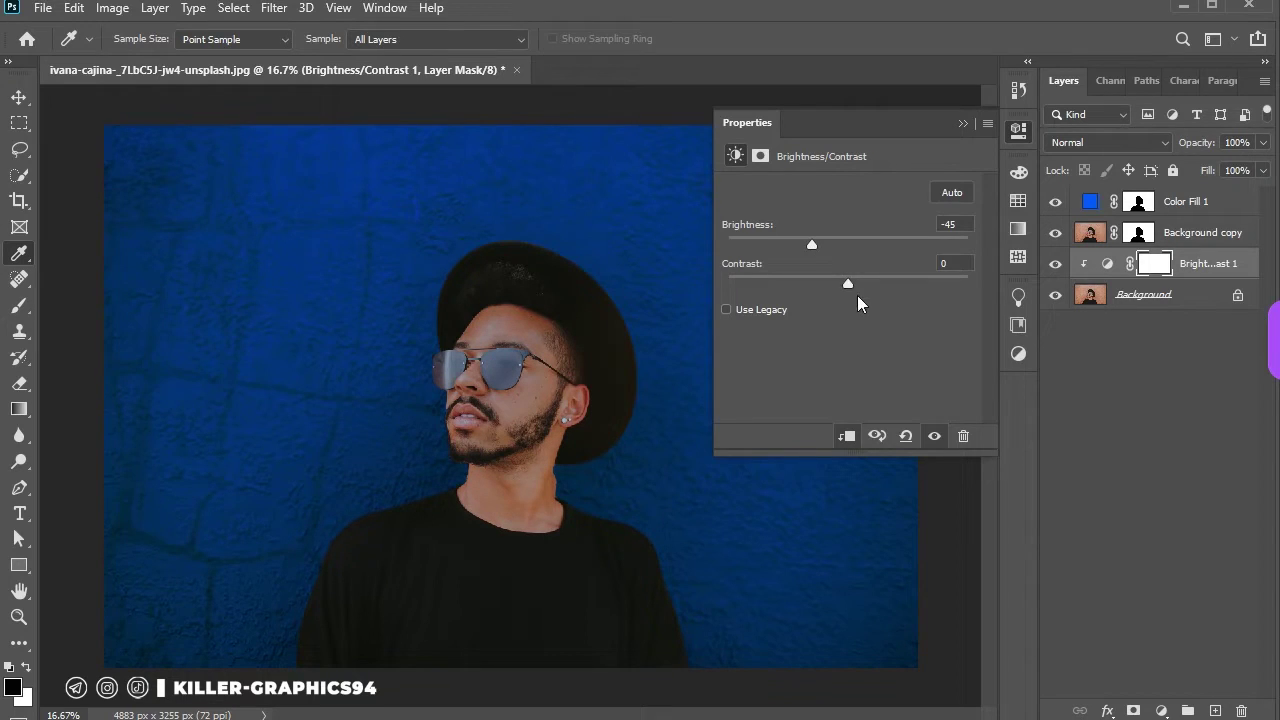
drag(848, 285, 875, 290)
click(964, 124)
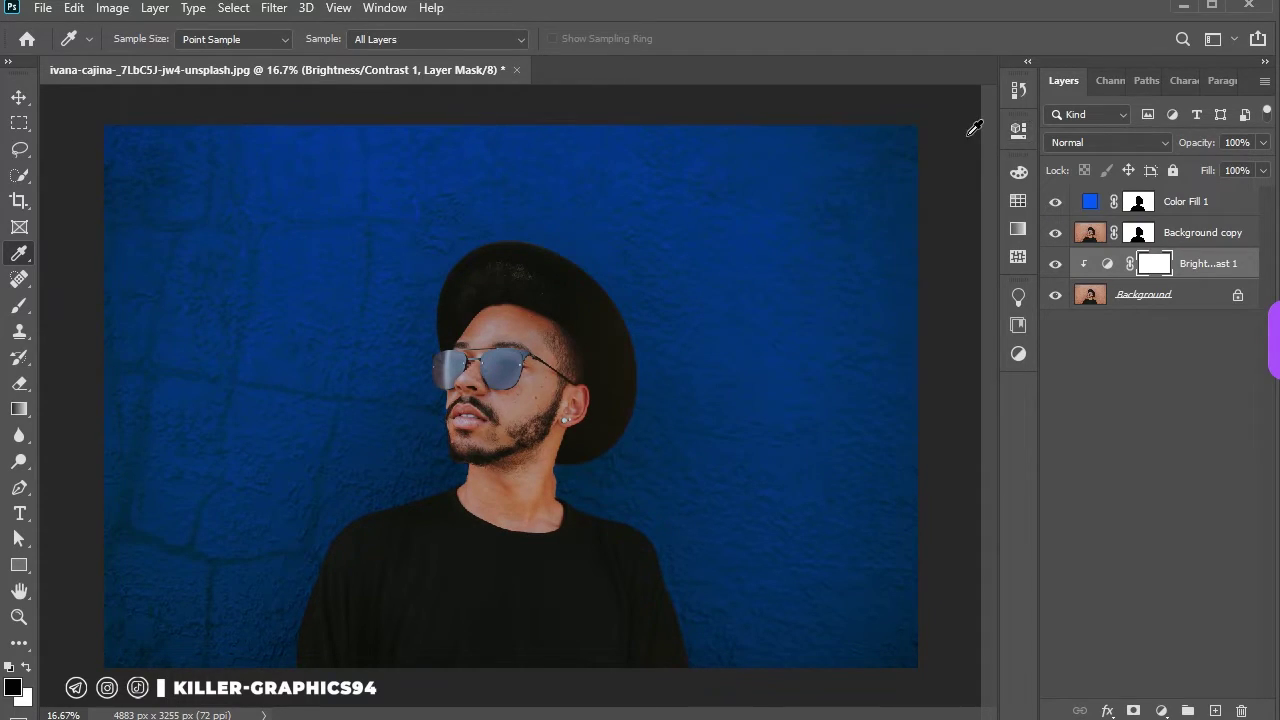
click(1097, 205)
double_click(1089, 201)
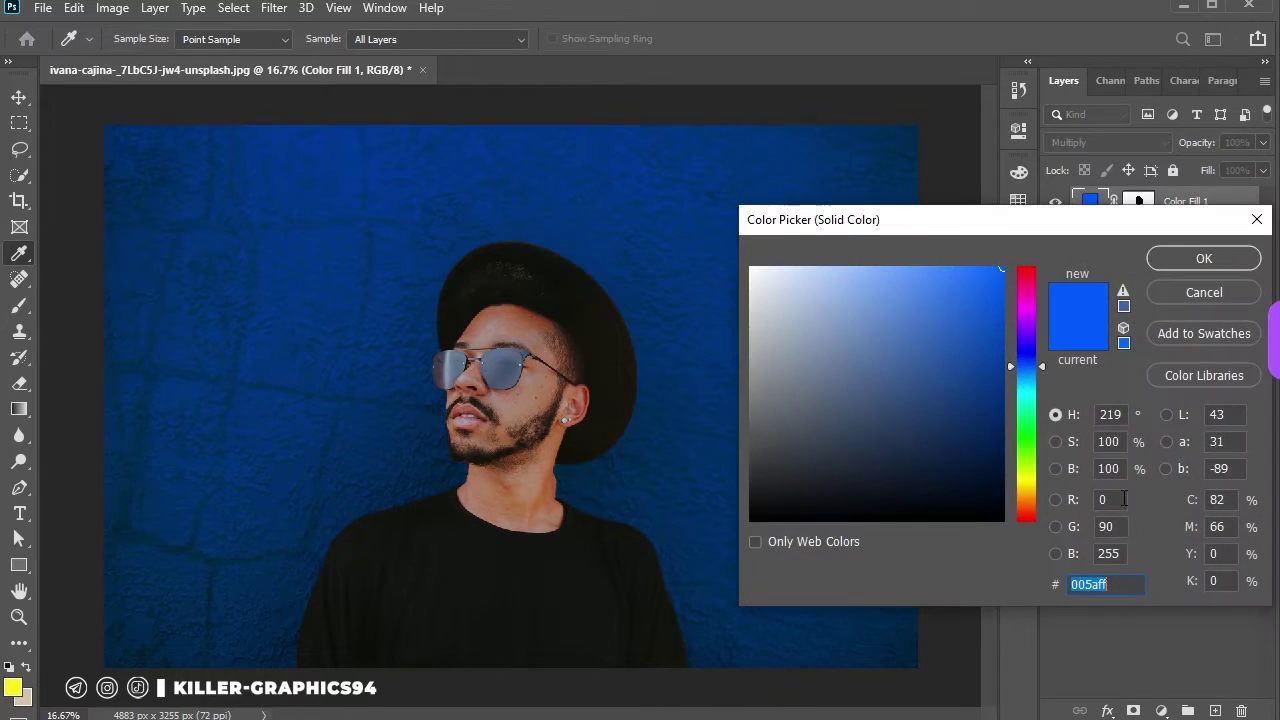
drag(1031, 367, 1034, 266)
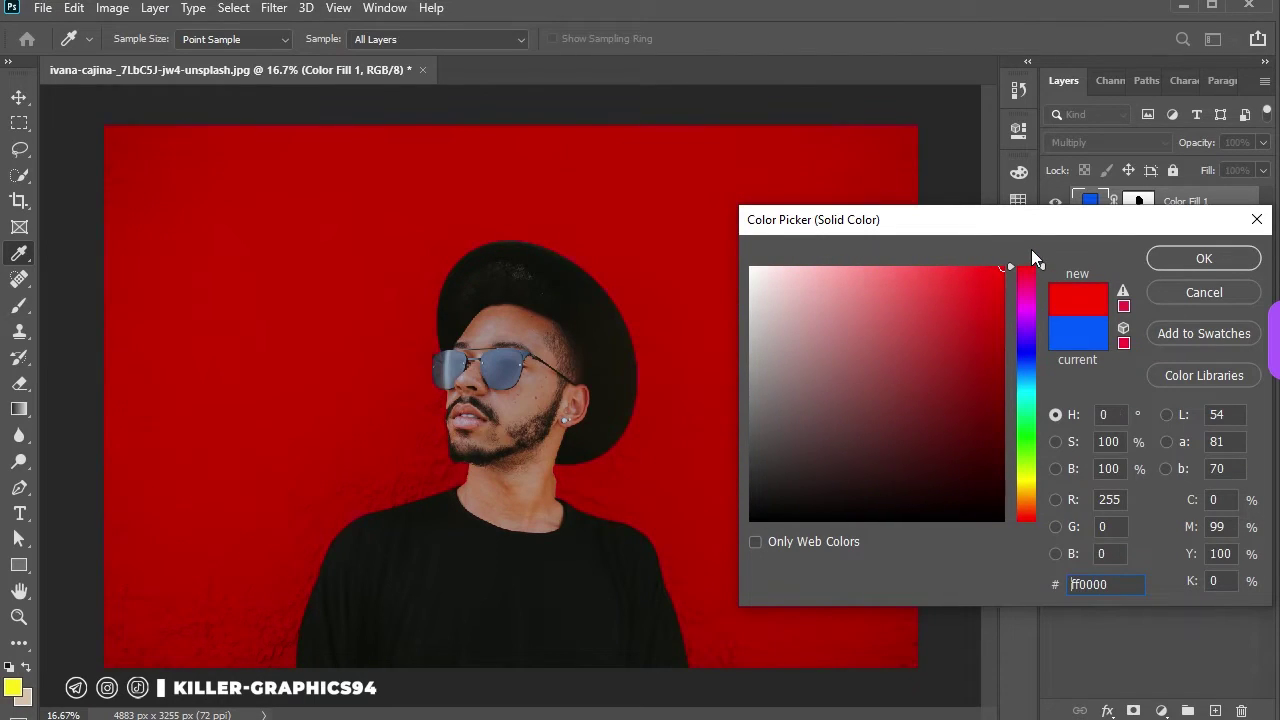
click(1196, 283)
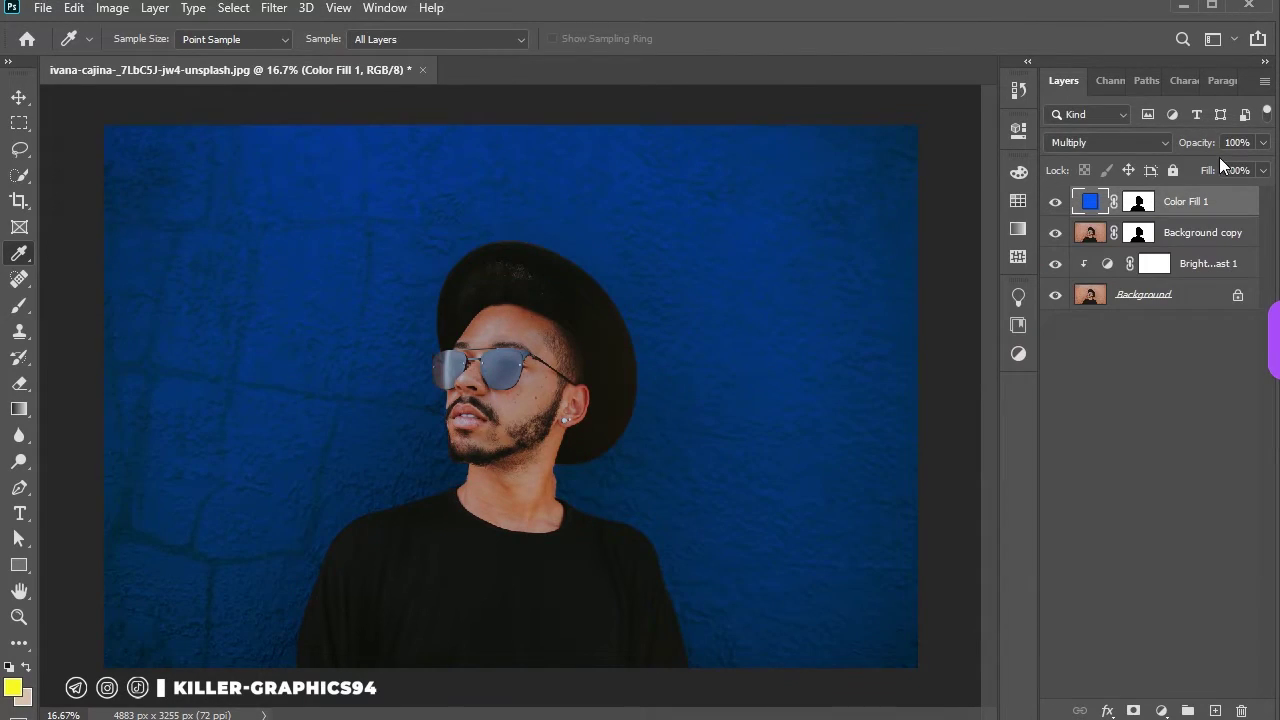
Step: Change the fill layer's color to bright red and lower its Fill to 89%, keeping the opacity at 100%
double_click(1090, 201)
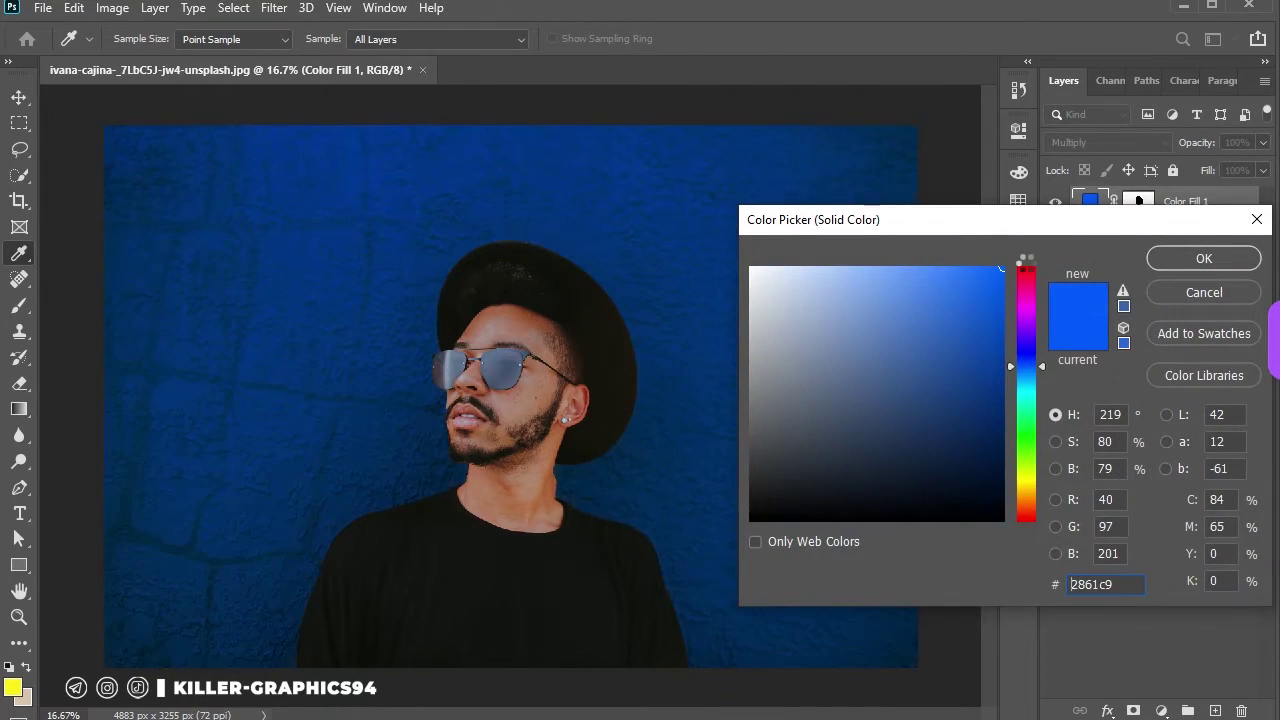
click(1027, 272)
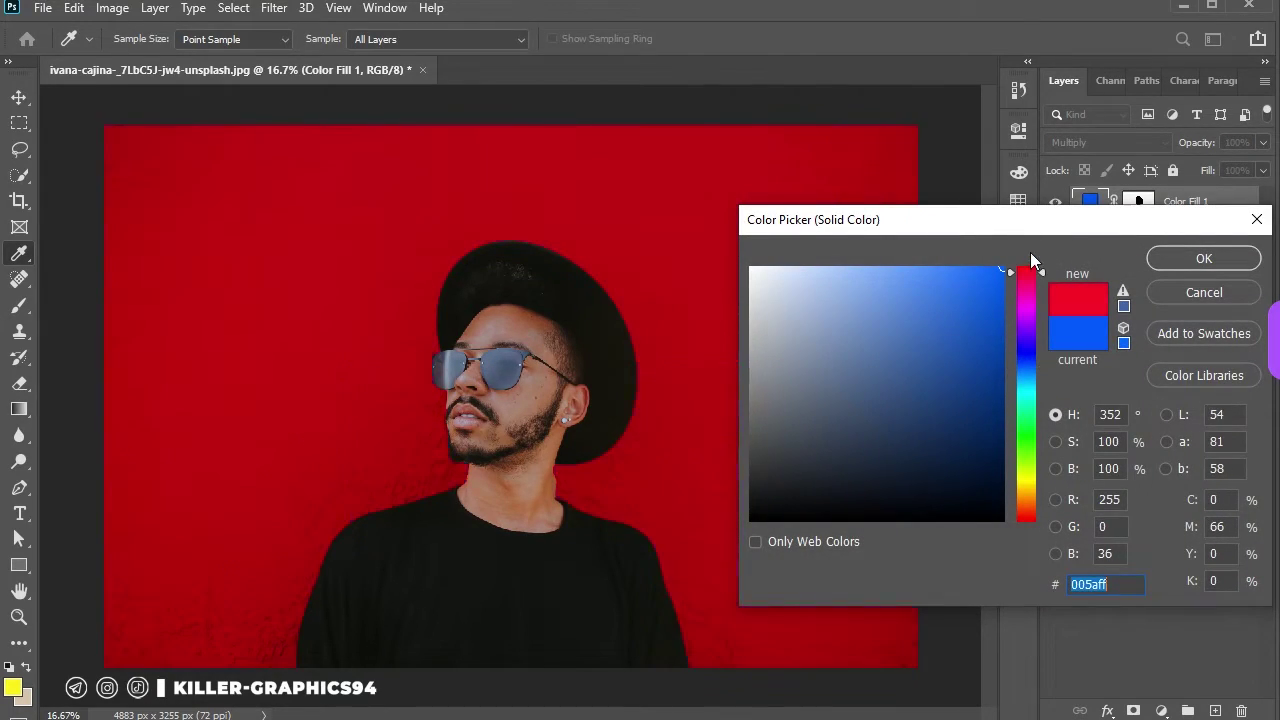
click(1200, 258)
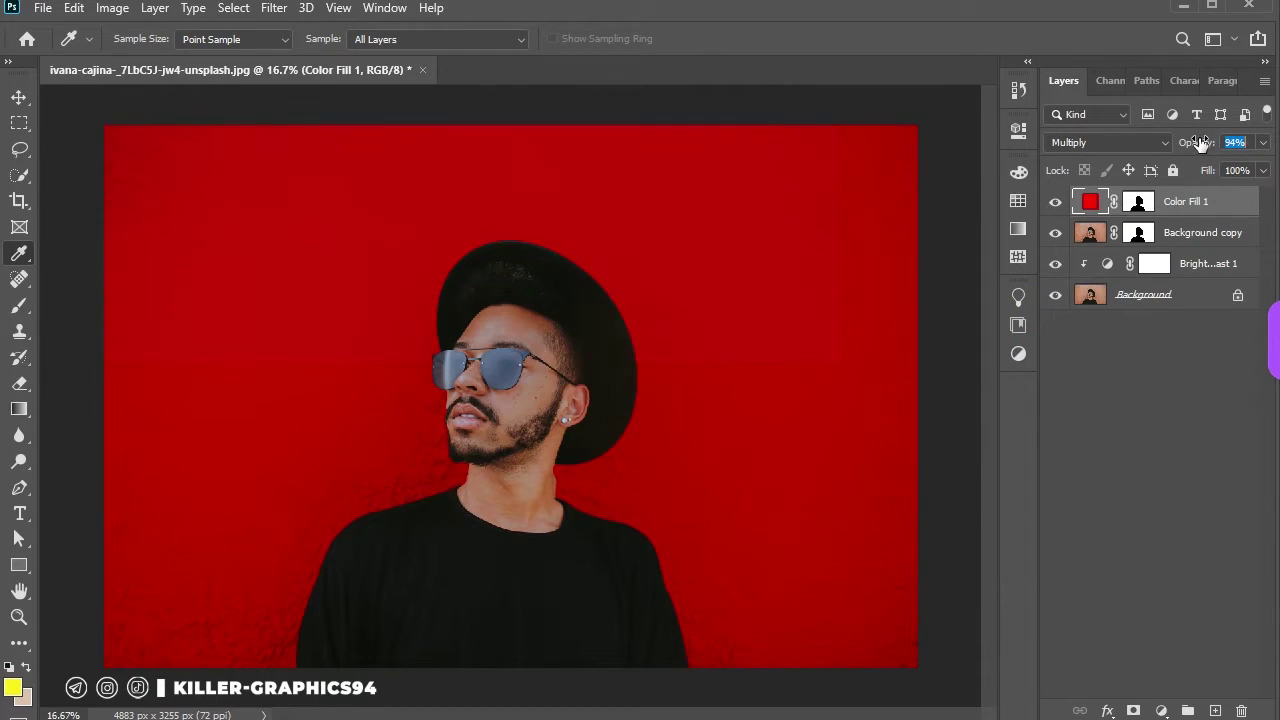
text(73)
key(Return)
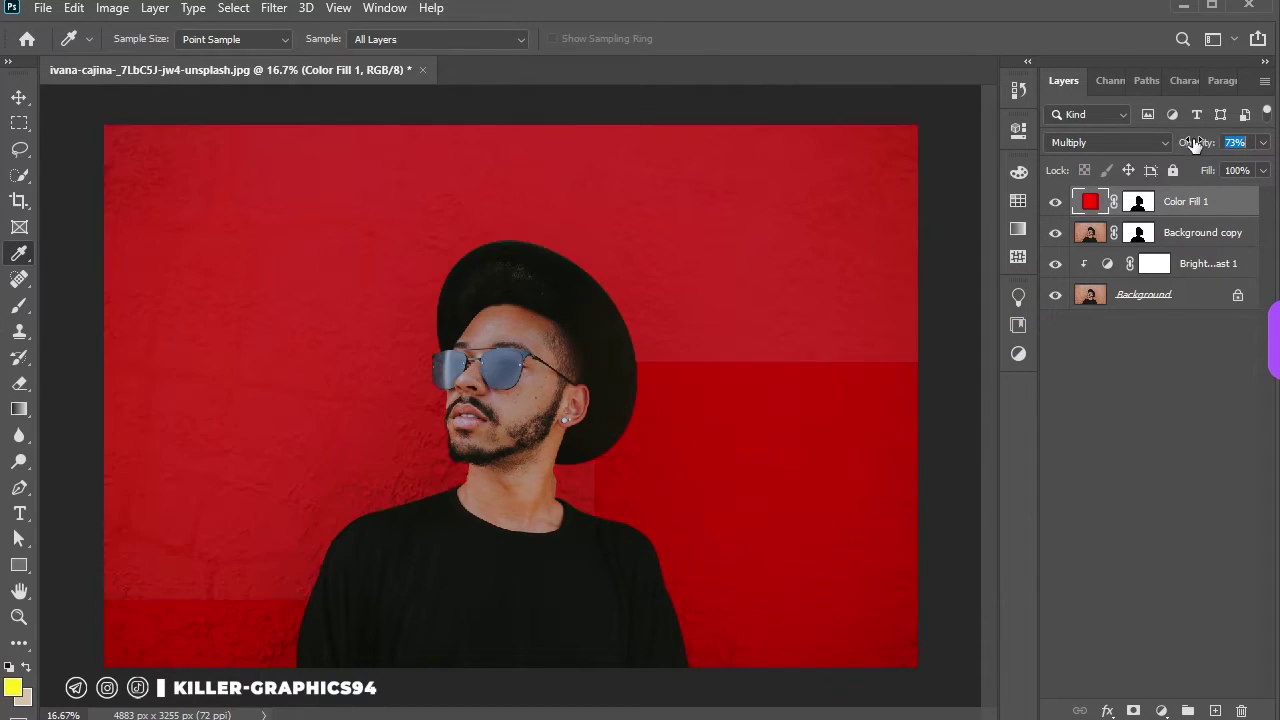
drag(1195, 145, 1240, 140)
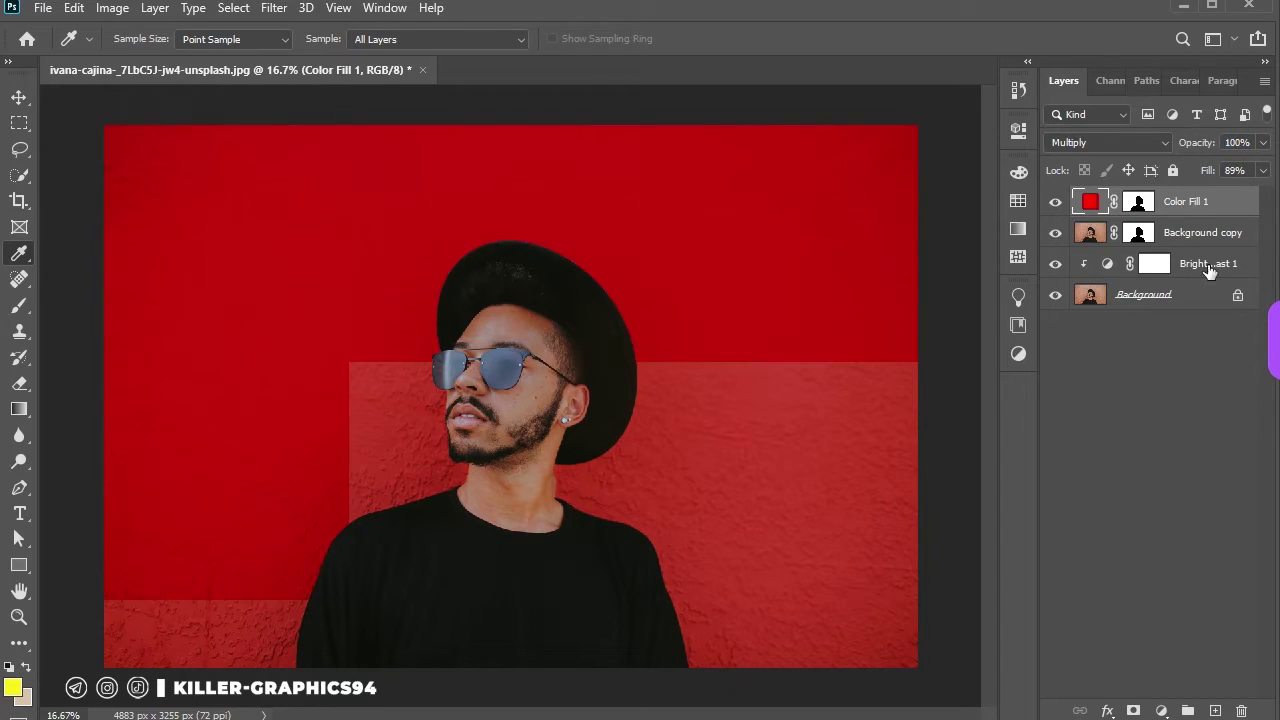
Step: Adjust the red fill layer's Blend If range for This Layer, splitting the black slider to 0 / 87 and slightly lowering the white slider
click(1107, 710)
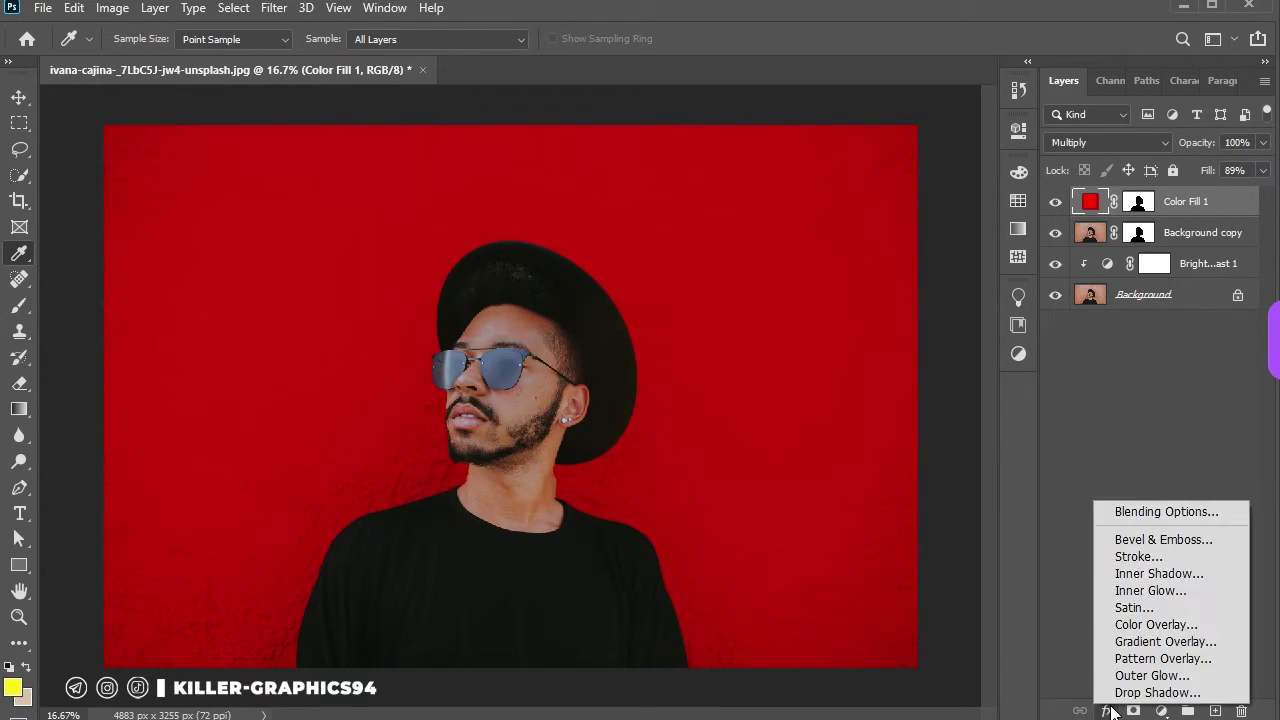
click(1157, 511)
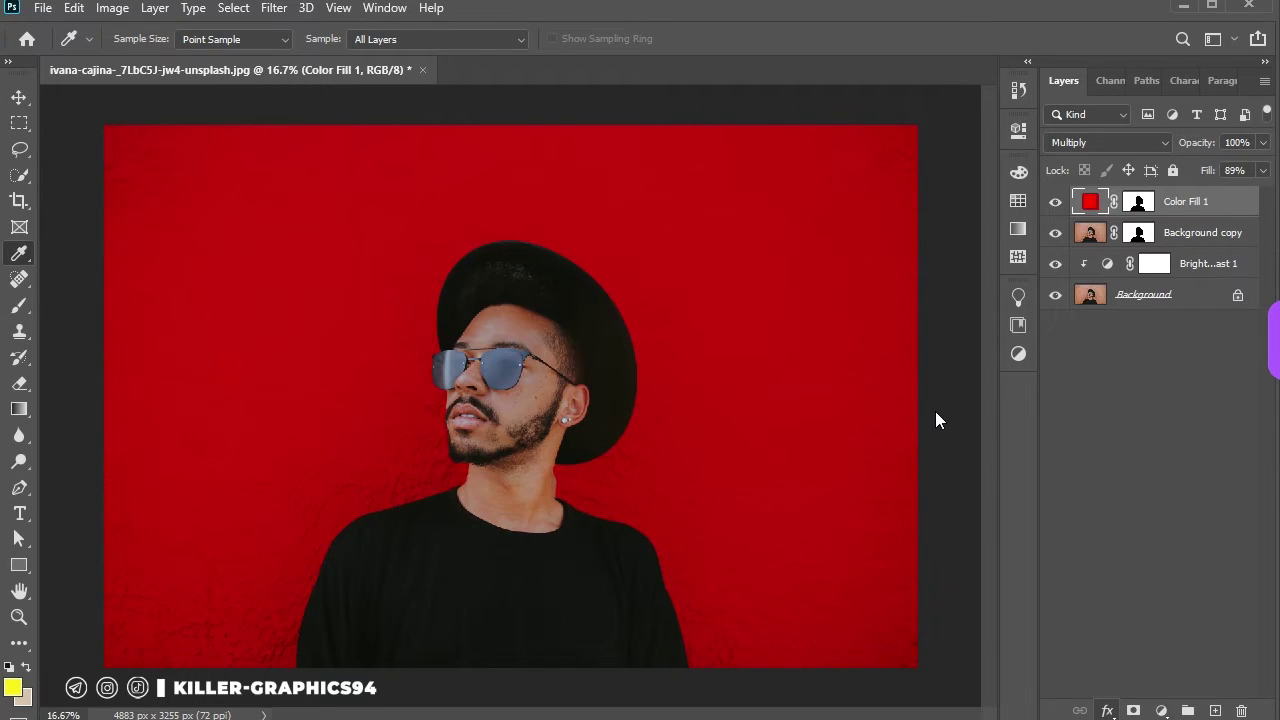
key(space)
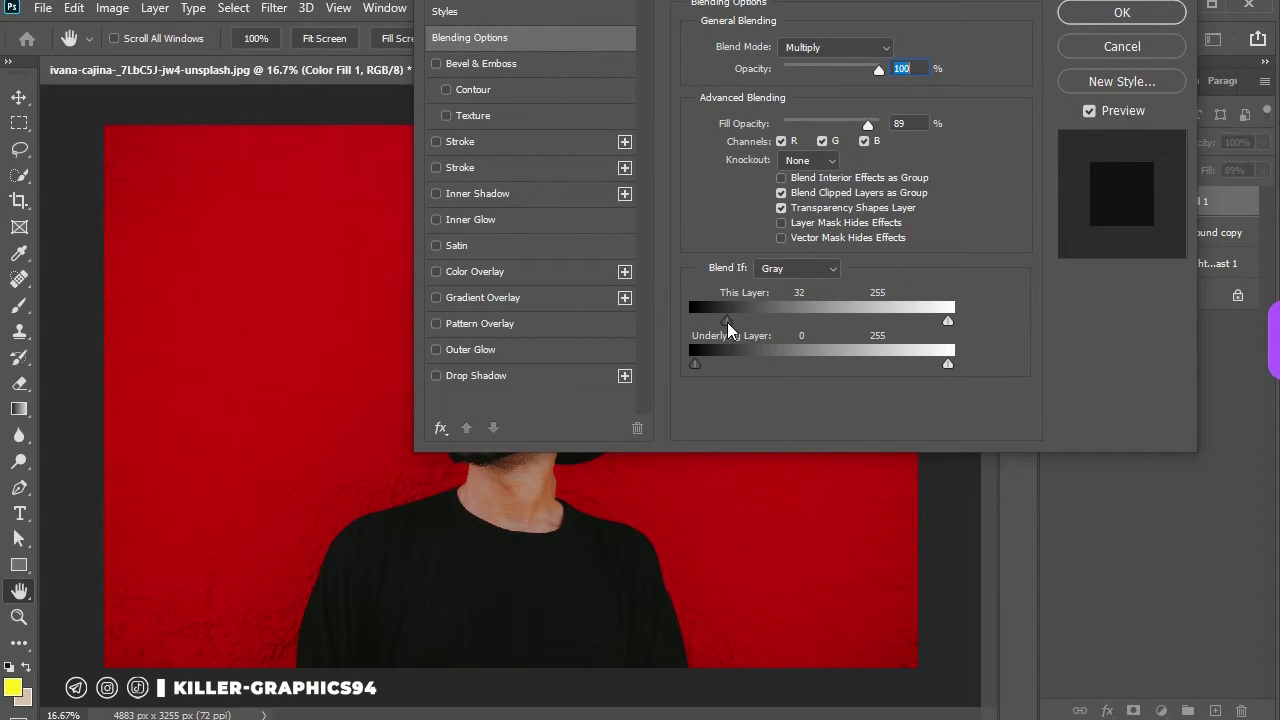
drag(727, 322, 782, 323)
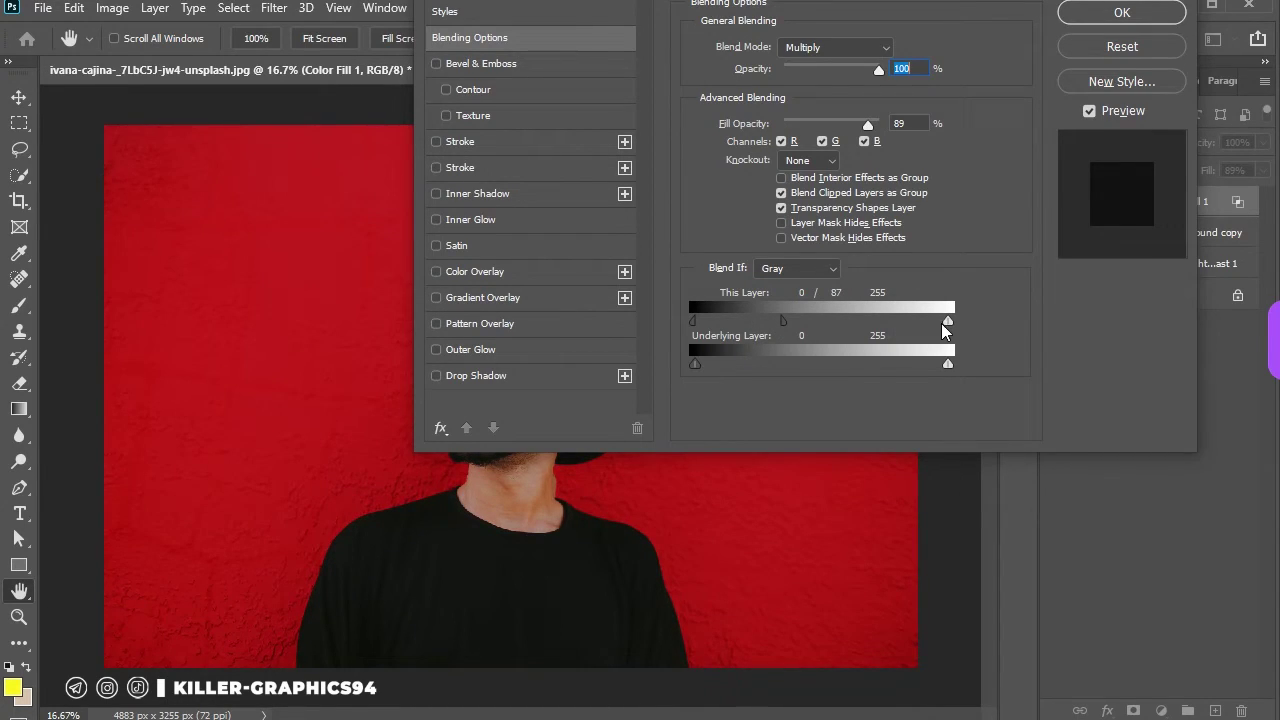
drag(946, 324, 932, 324)
click(1121, 12)
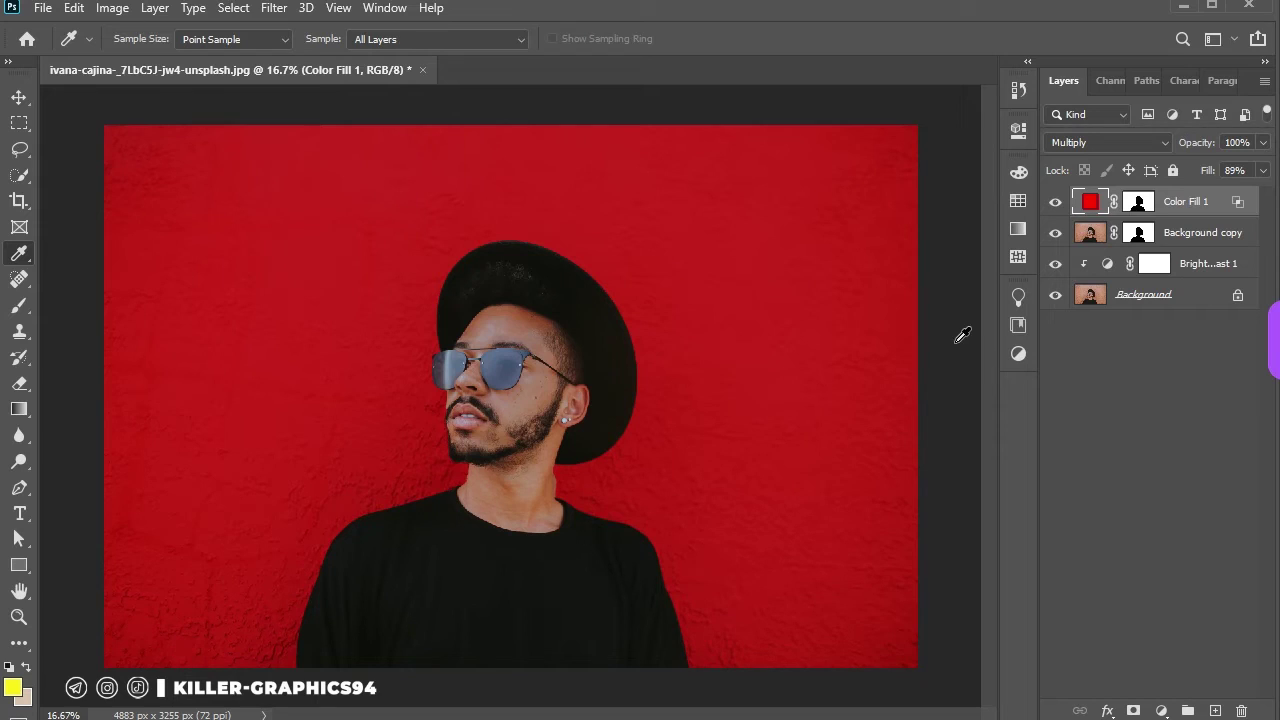
Step: Compare the wall with the red fill layer hidden and shown, and lower that layer's opacity to about 84%
click(19, 97)
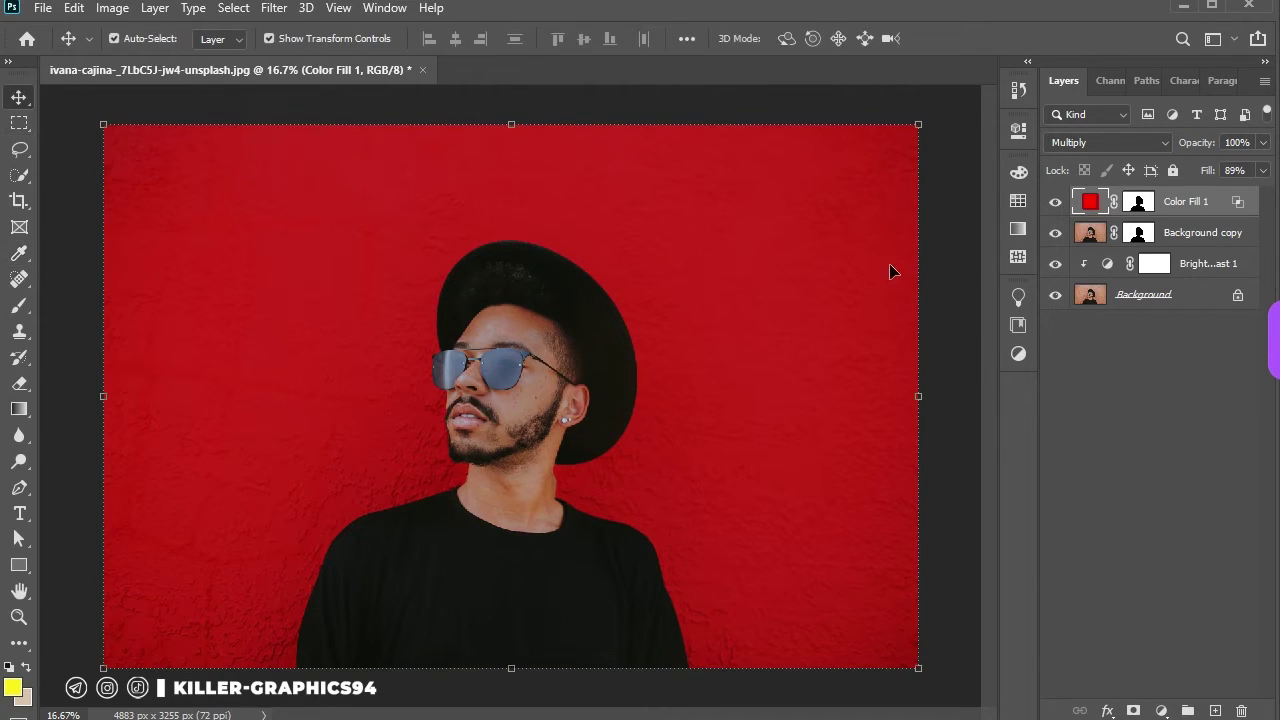
click(1055, 202)
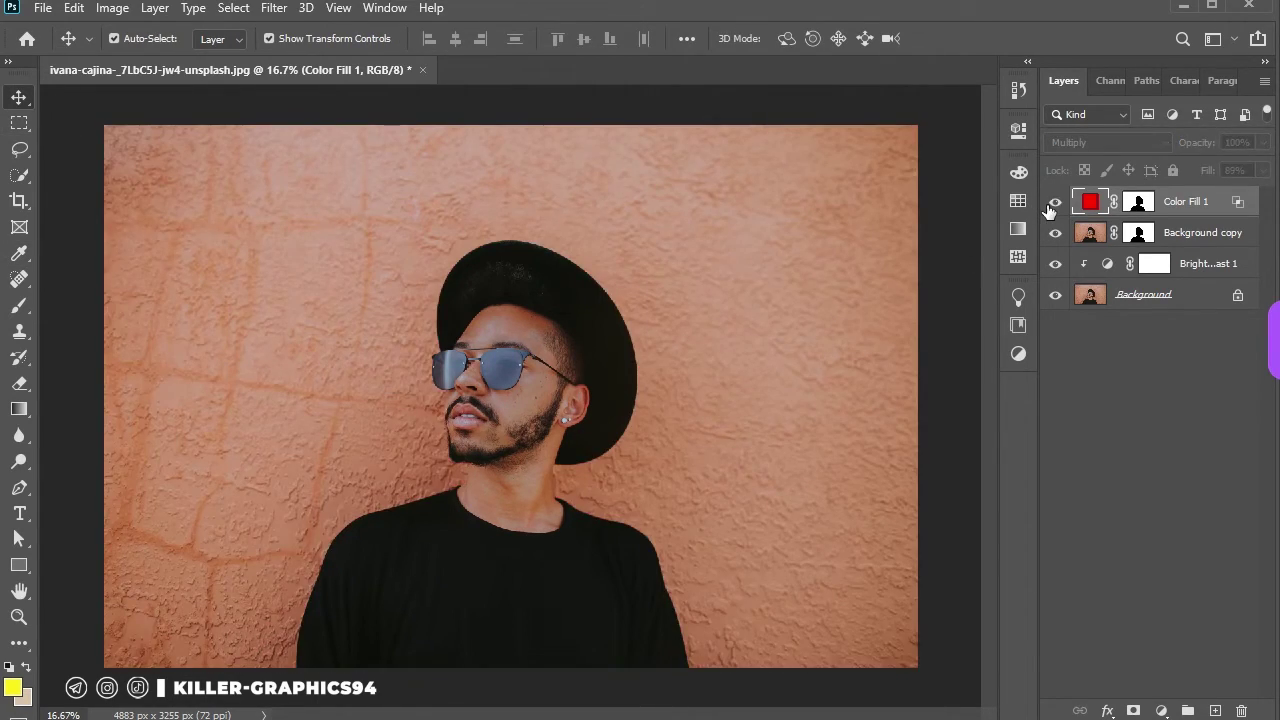
click(1055, 202)
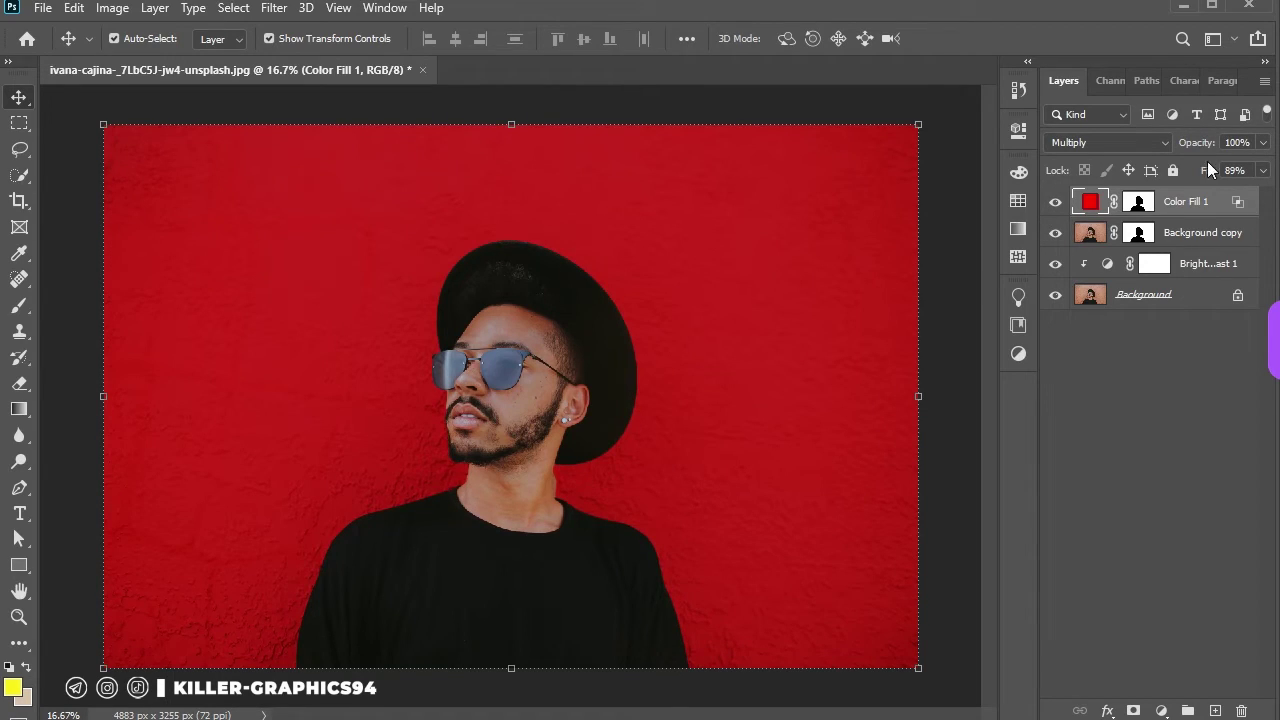
drag(1213, 148, 1190, 148)
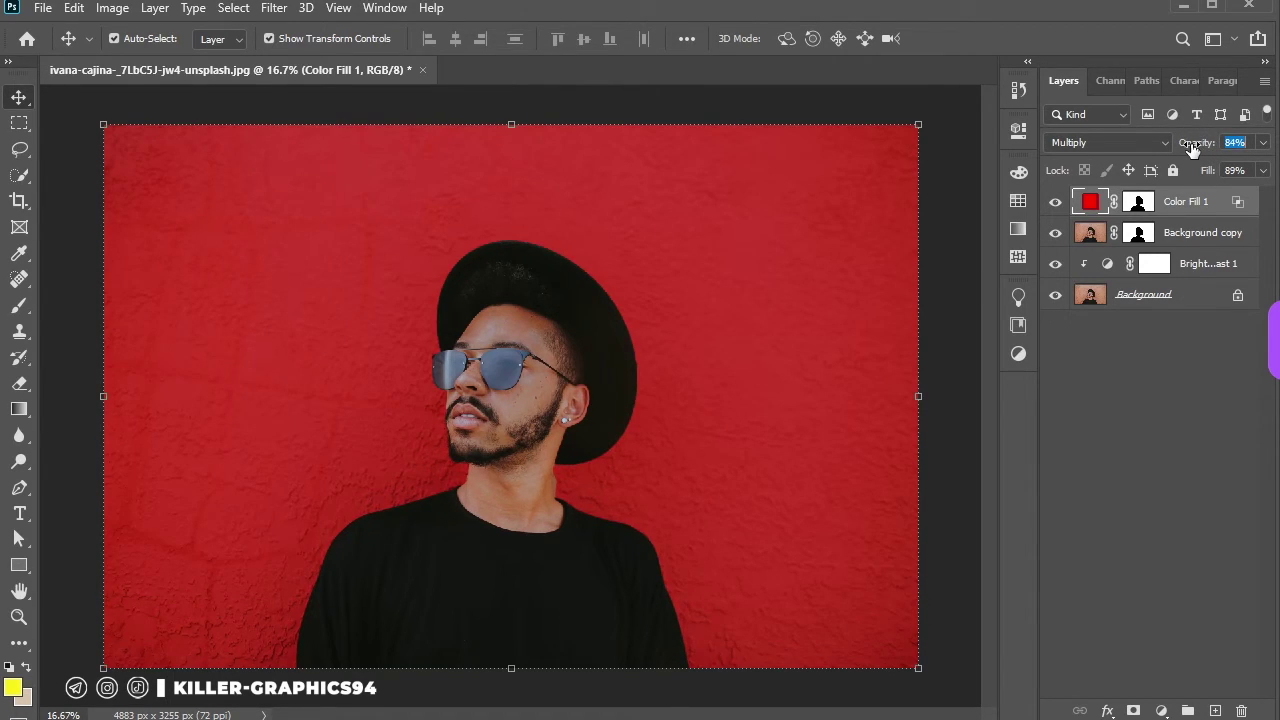
click(966, 357)
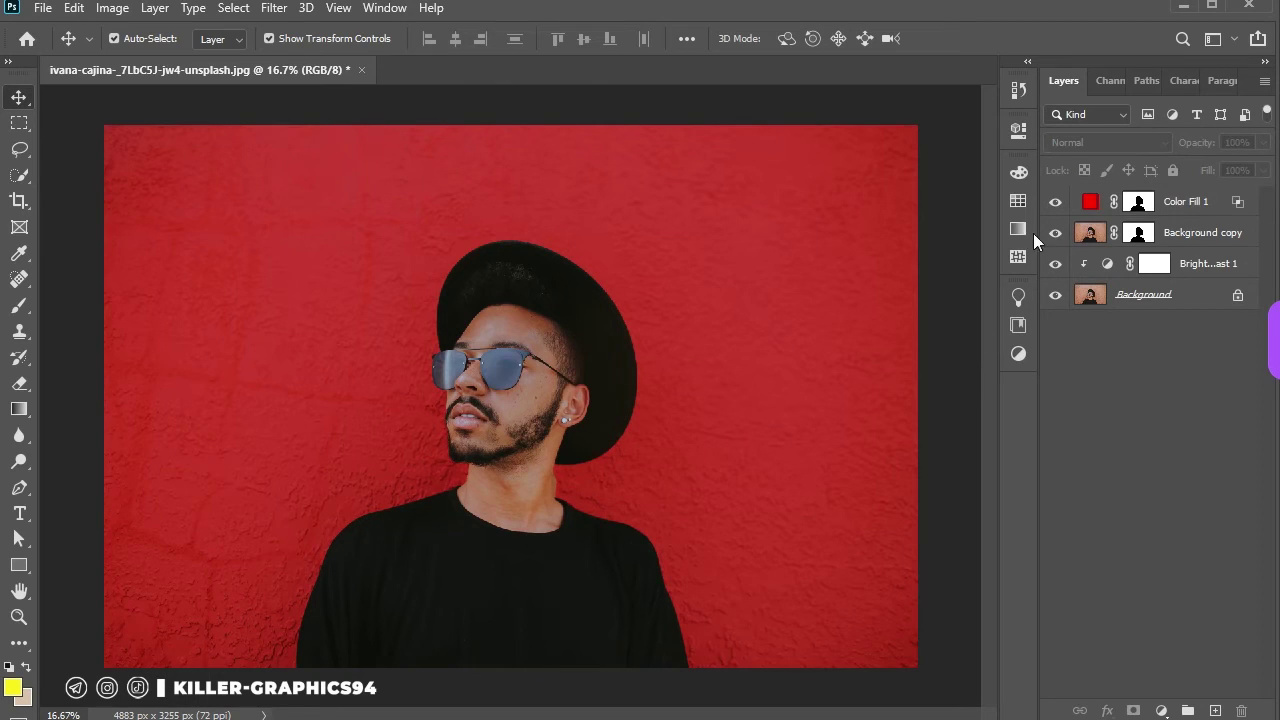